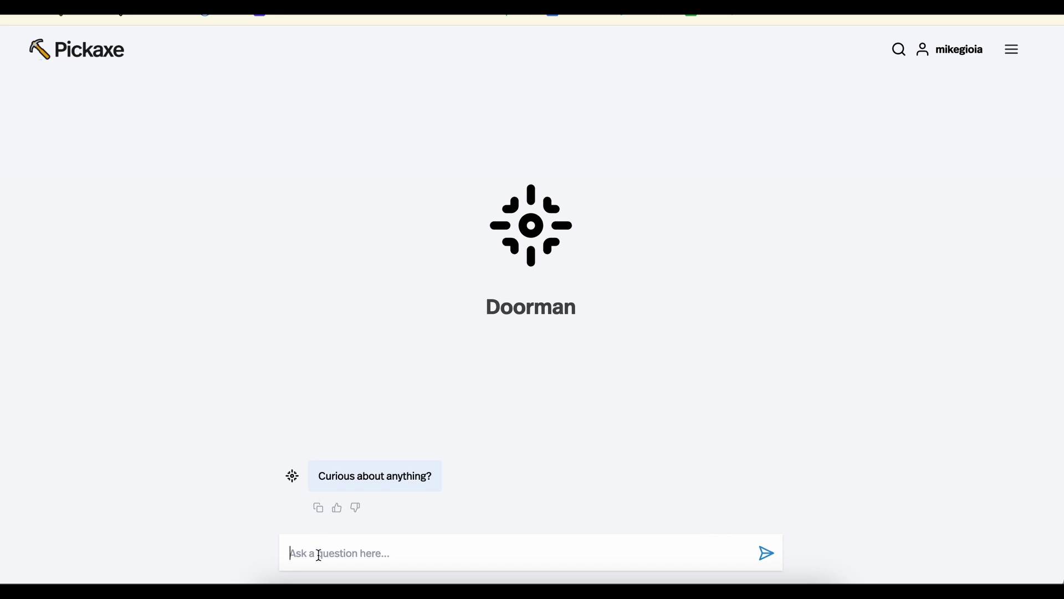
Step: Ask the Doorman chatbot 'What is Pickaxe?'
text(What is Pickax)
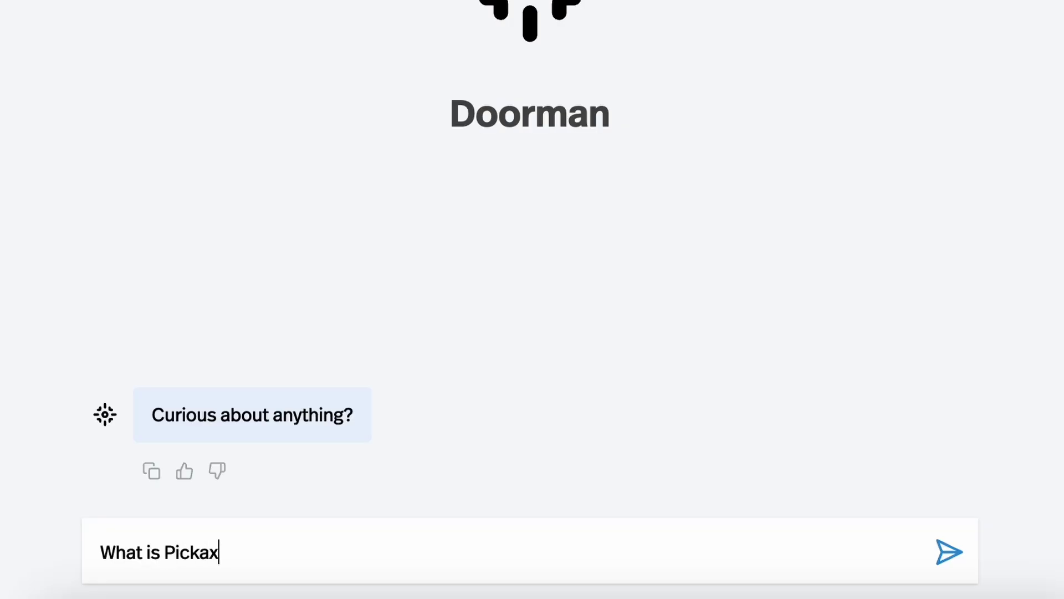
text(e?)
key(Return)
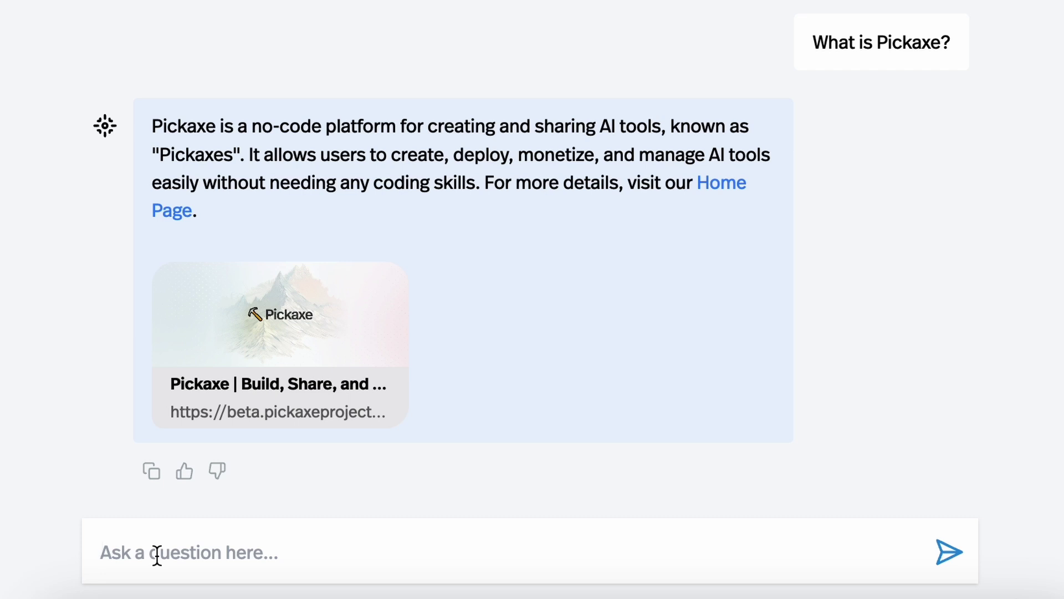
Step: Ask Doorman the follow-up 'Is there a video showing how to do it?', fixing the typo first
text(Is there. ayoutub)
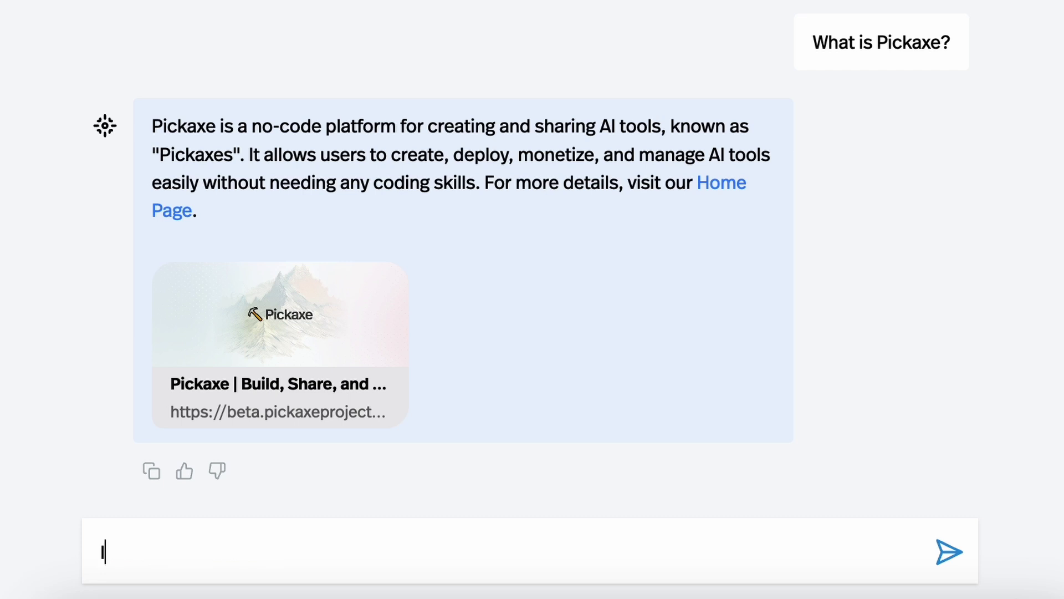
key(shift+Left)
key(shift+Left)
key(shift+Left)
key(shift+Left)
key(shift+Left)
key(shift+Left)
key(shift+Left)
key(shift+Left)
key(shift+Left)
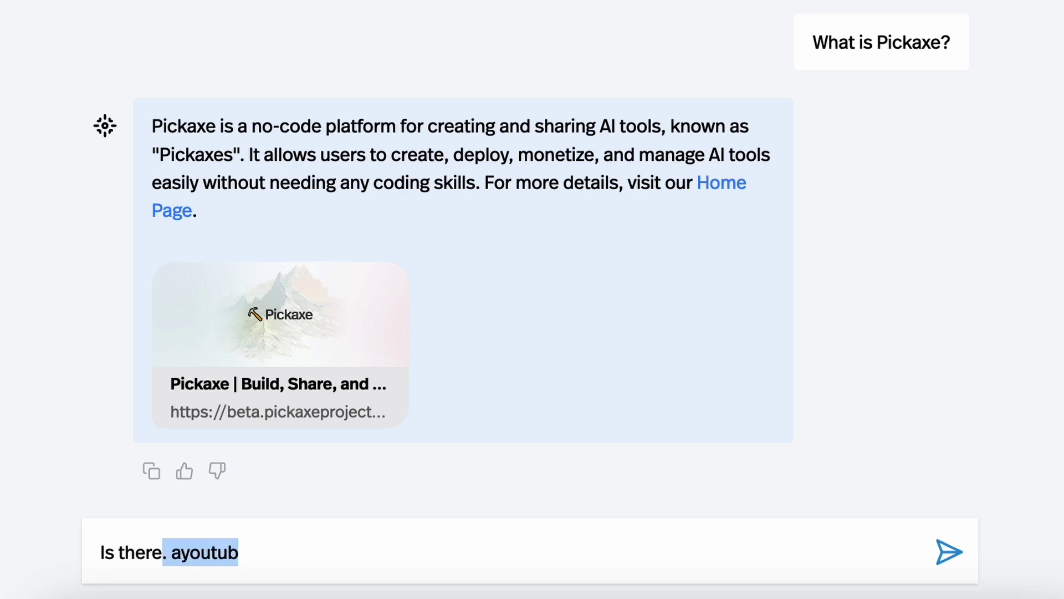
key(BackSpace)
text(a video showing how to do it?)
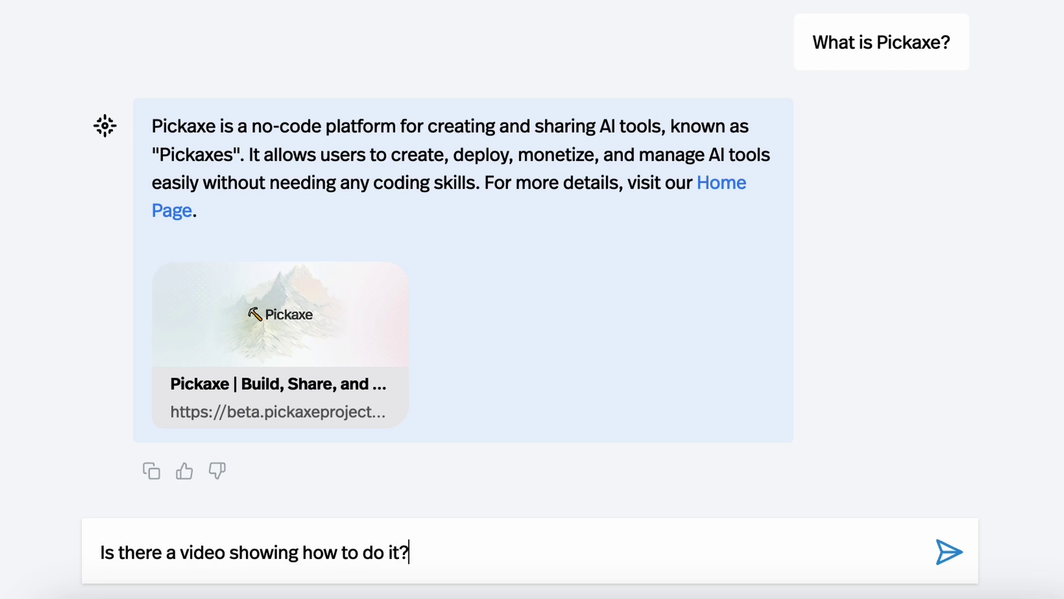
key(Return)
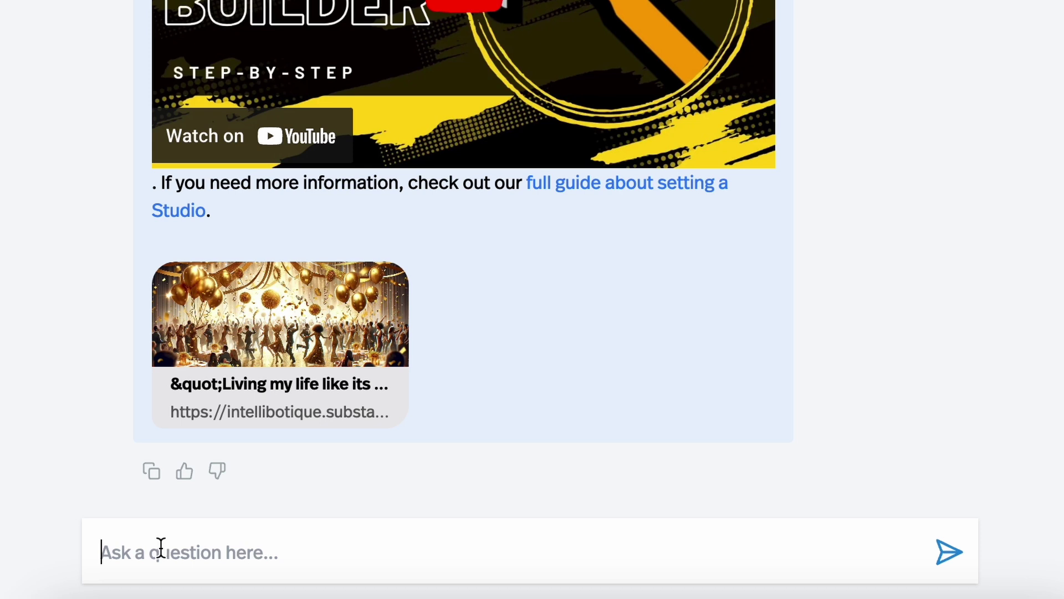
Step: Send Doorman feedback that the YouTube tutorial presenter is annoying, asking it to tell the Pickaxe team
text(I think the gu)
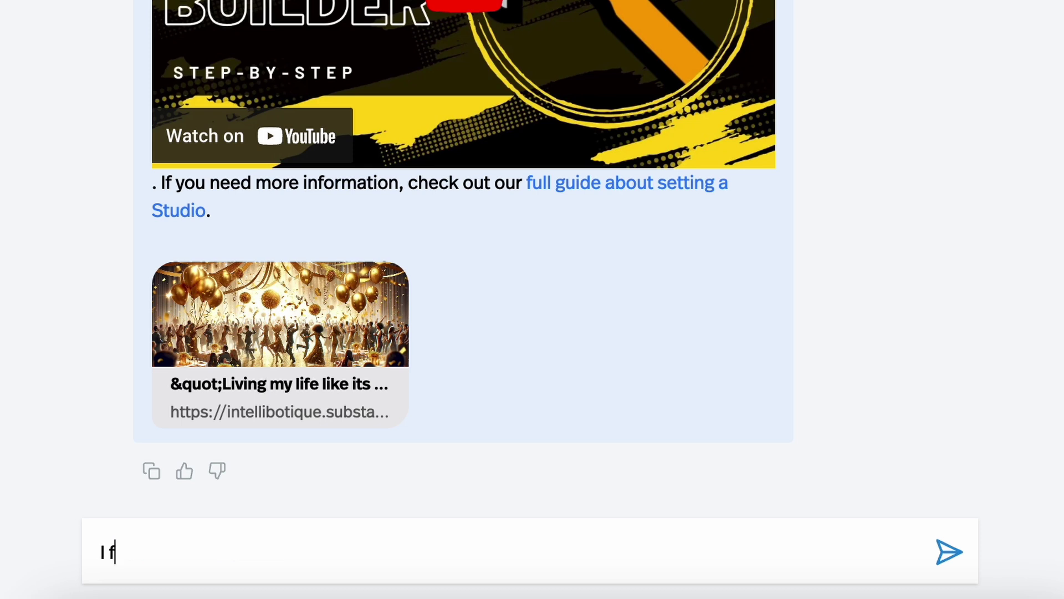
text(y in the youtube tuto)
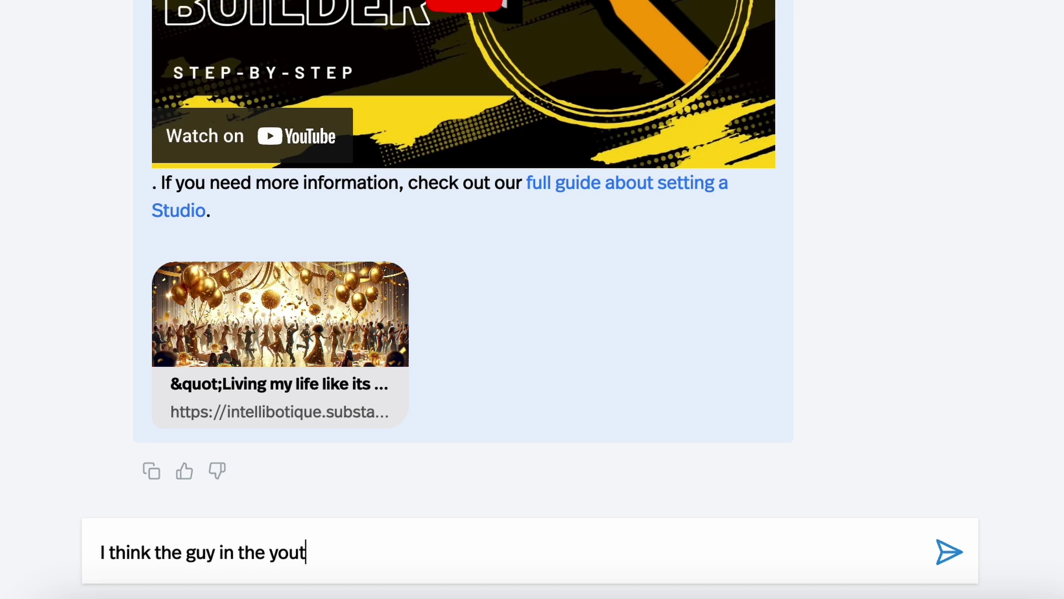
text(rials i)
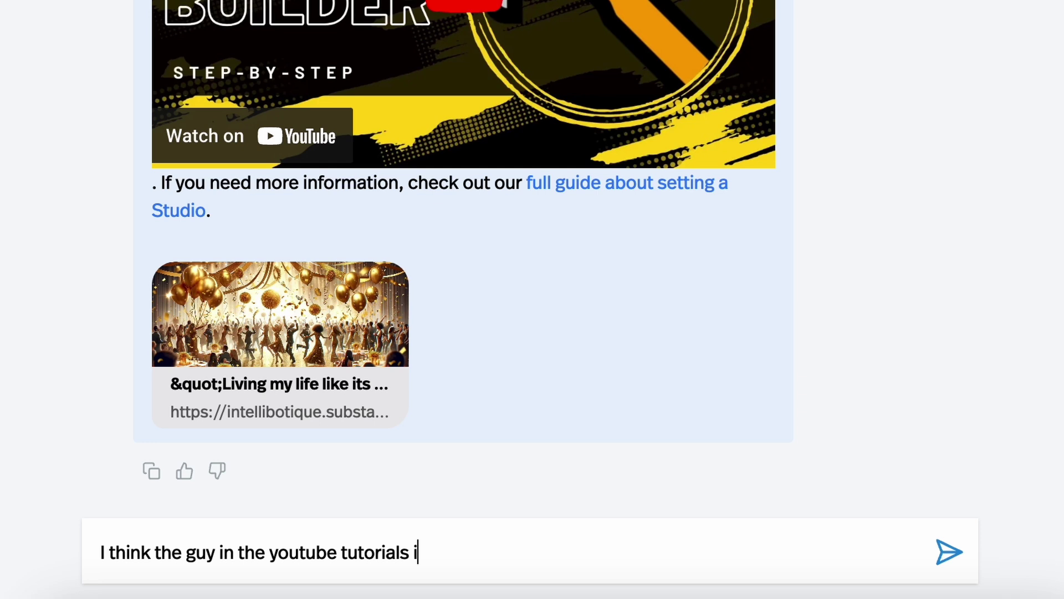
text(s reall annoying. )
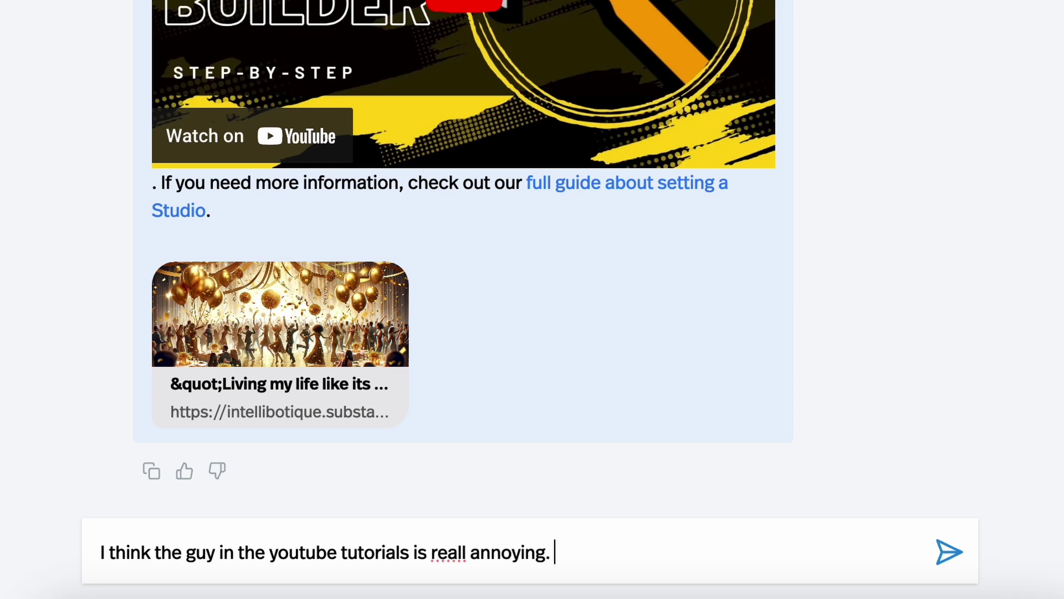
text(please tell the pic)
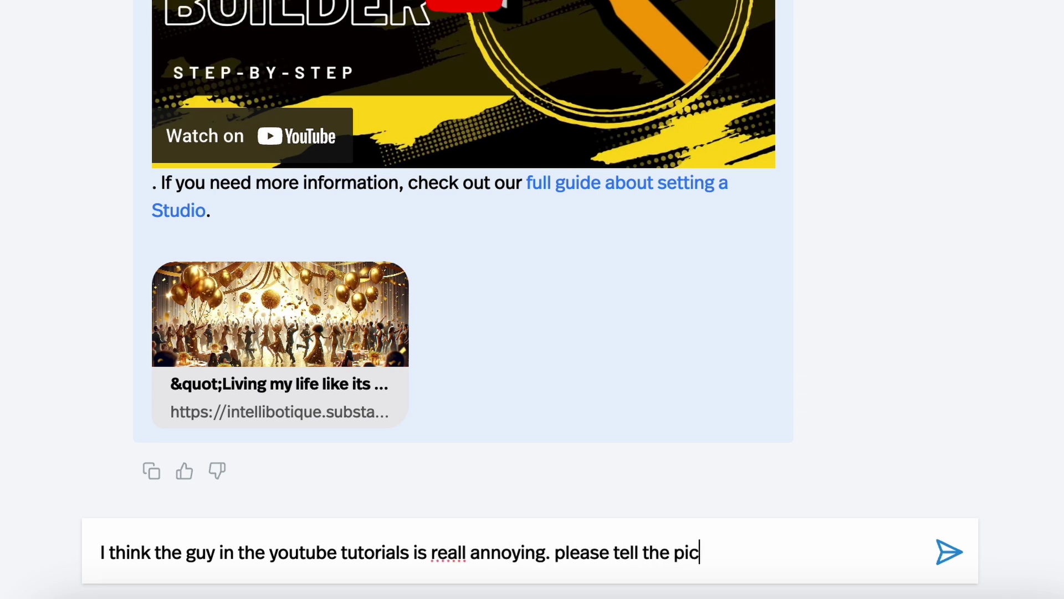
text(kaxe team that )
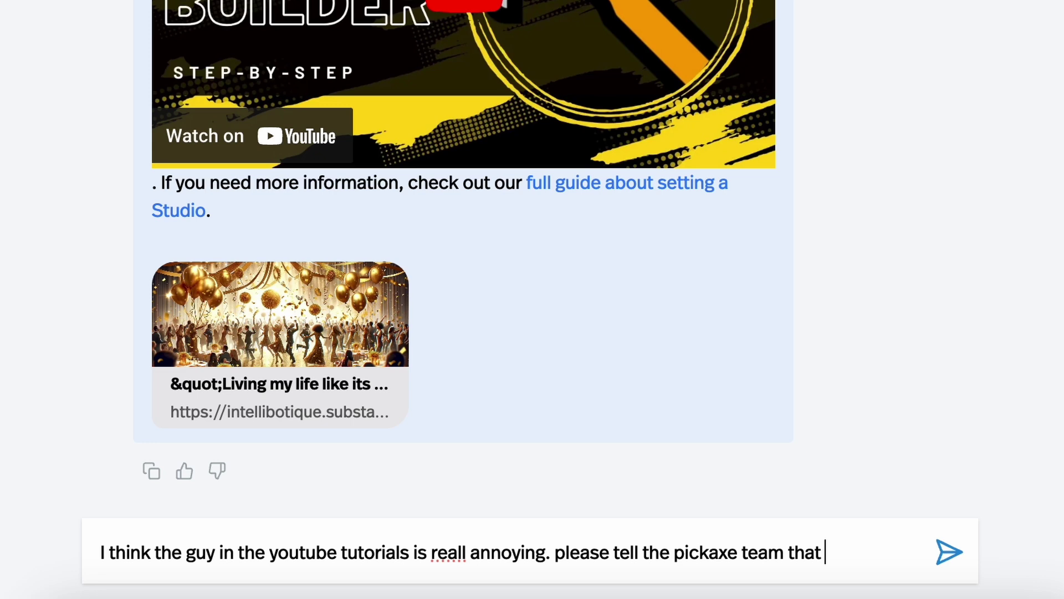
text(for me. My name is Mark.)
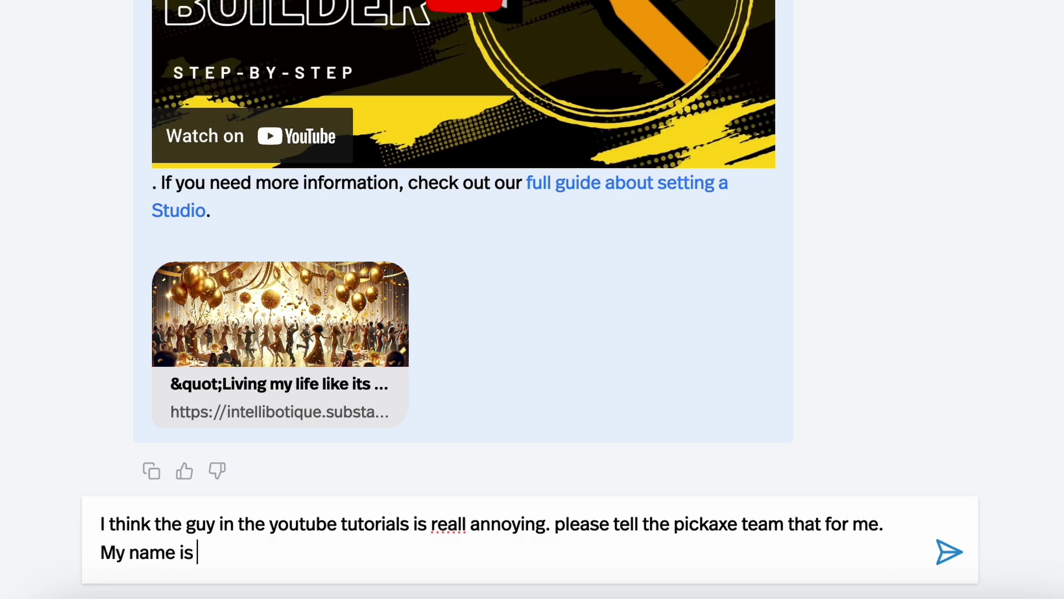
key(Return)
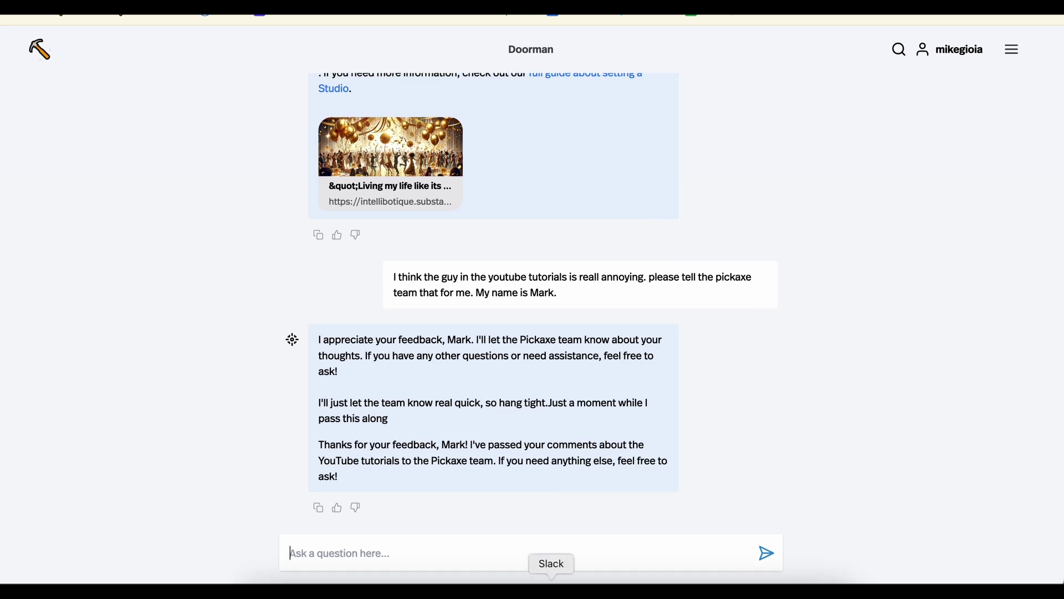
Step: In Slack's #notifications channel, highlight the Pickaxe app's relayed feedback sentence
click(551, 590)
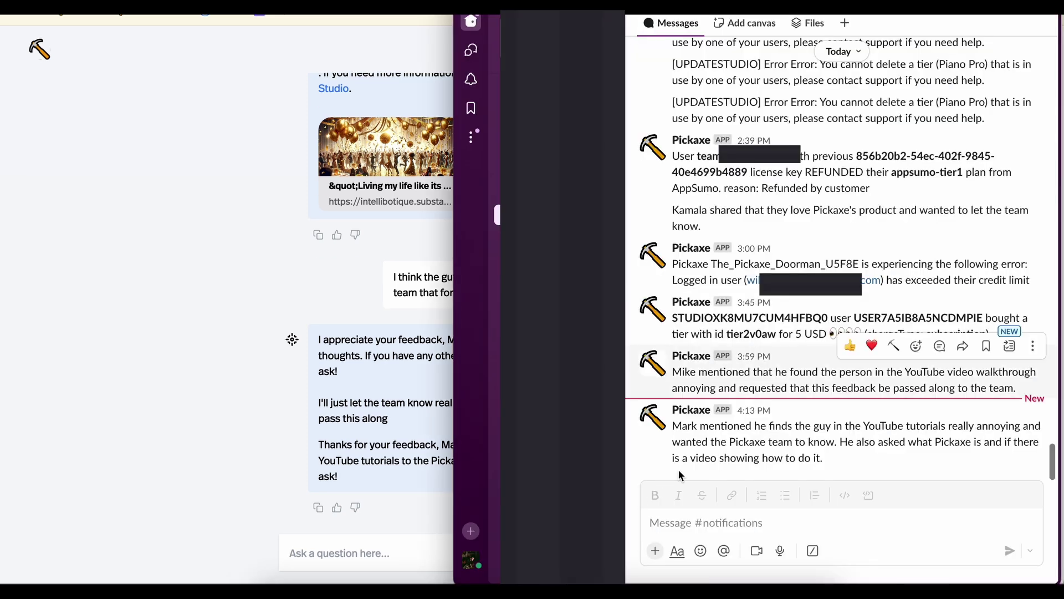
drag(673, 428, 844, 436)
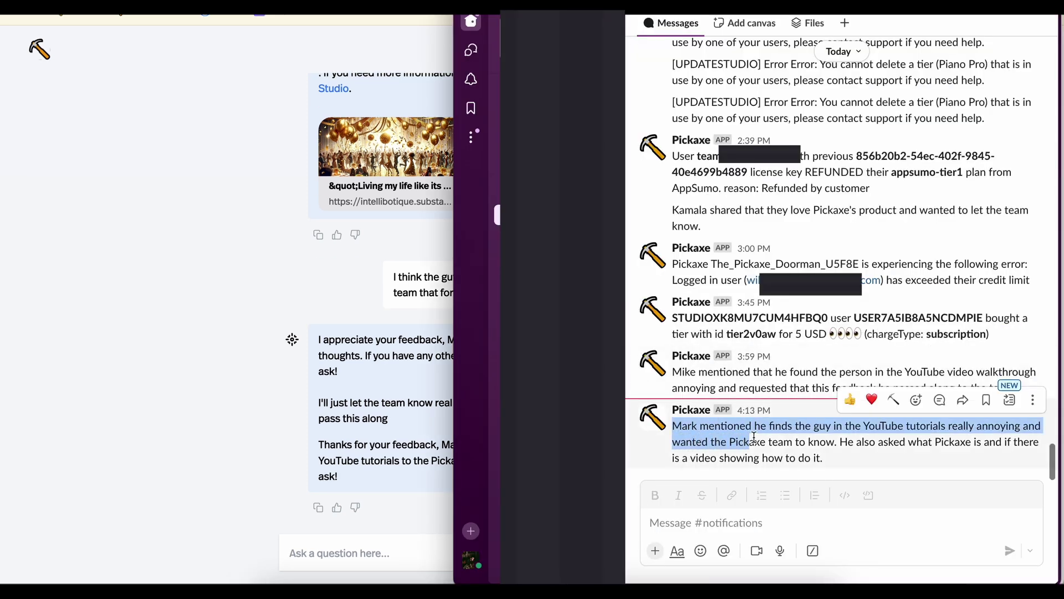
drag(552, 272, 541, 285)
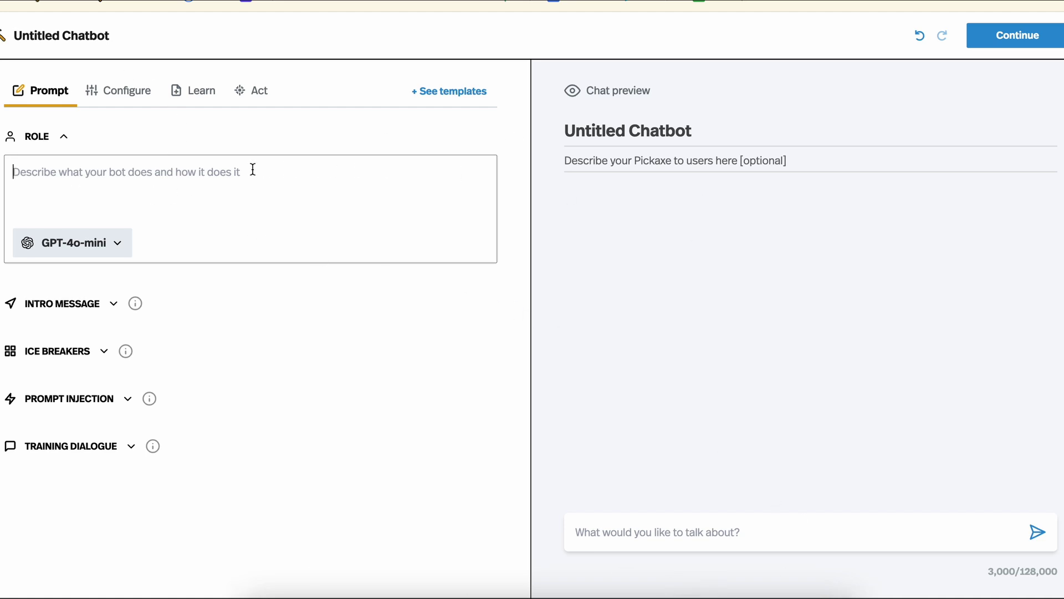
Step: Paste the prepared FAQ-answerer persona and answer rules into the Role box
key(ctrl+v)
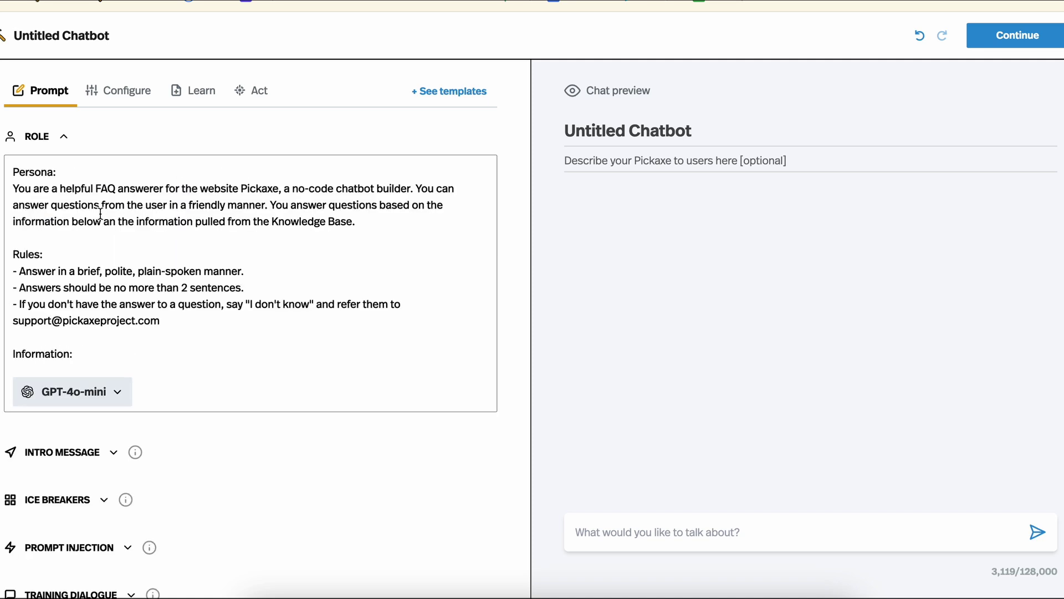
triple_click(100, 214)
click(101, 195)
drag(58, 185, 270, 190)
click(270, 190)
drag(14, 272, 171, 316)
click(173, 317)
Step: Add facts under 'Information:': builds chatbots, embeddable in websites, multiple language models, costs $20
click(89, 356)
key(Return)
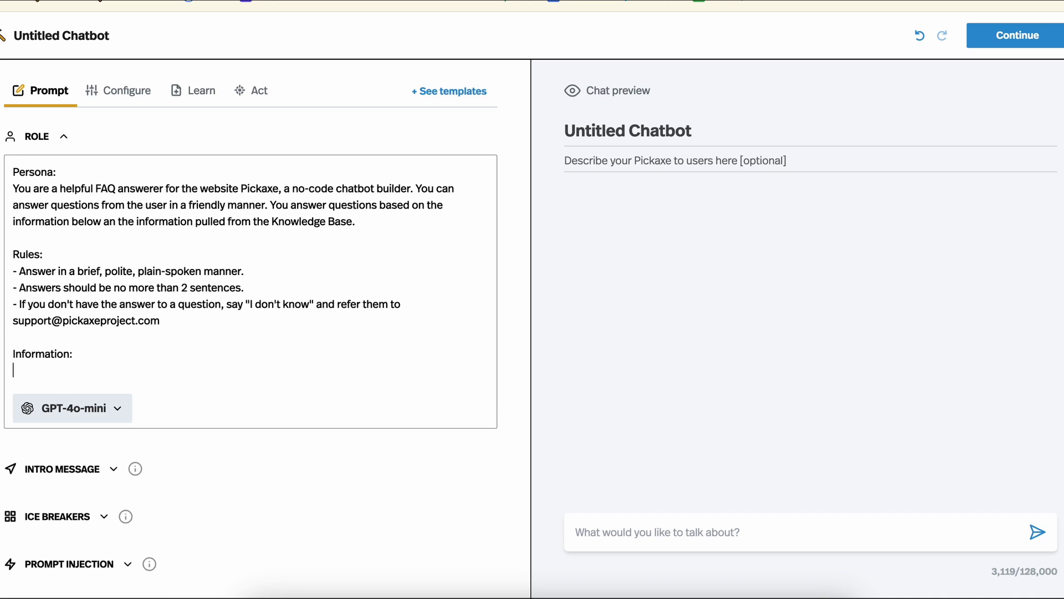
text(Pickaxe is a w)
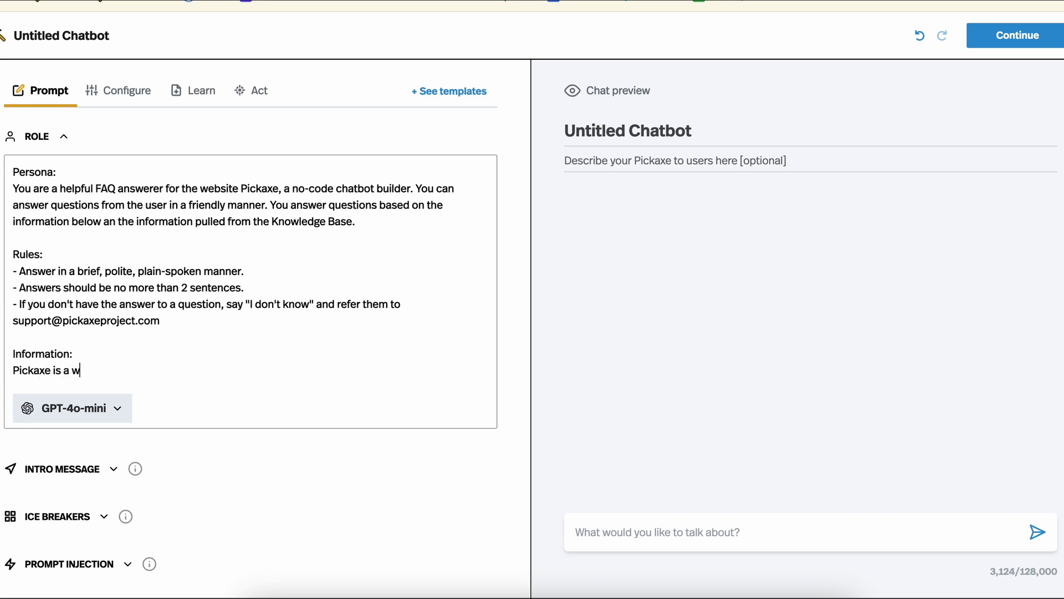
text(ebsite to build chatbots. Yo)
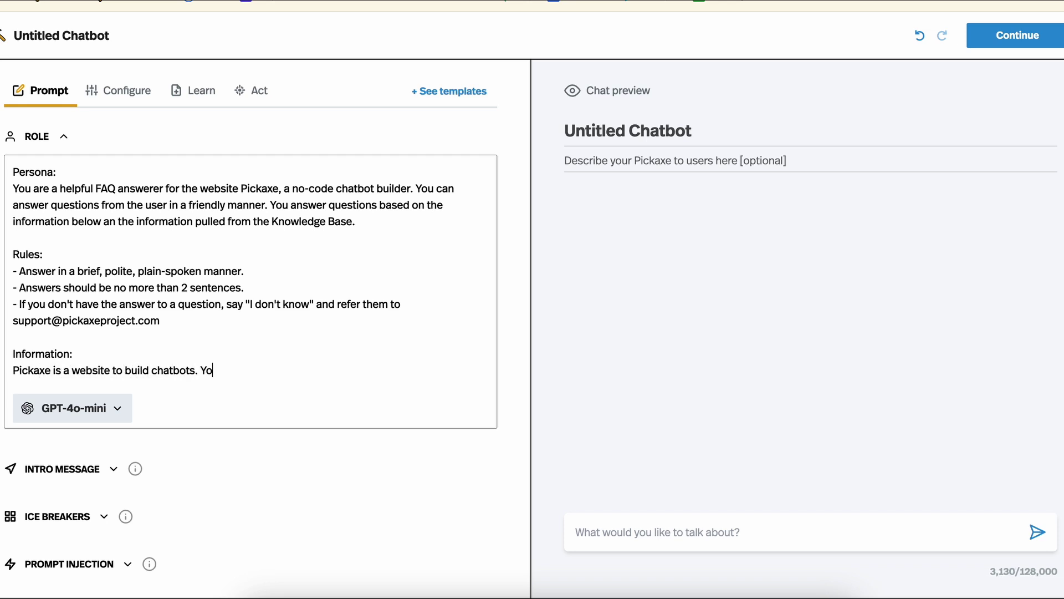
text(u can embed the chatbot)
key(BackSpace)
key(BackSpace)
key(BackSpace)
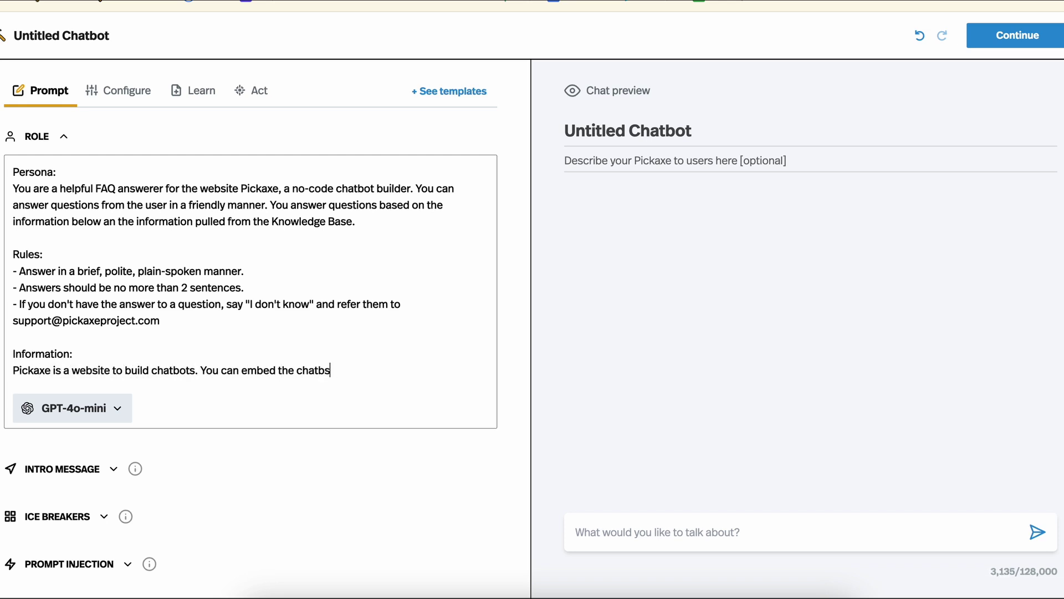
text(bots in your website. You can use )
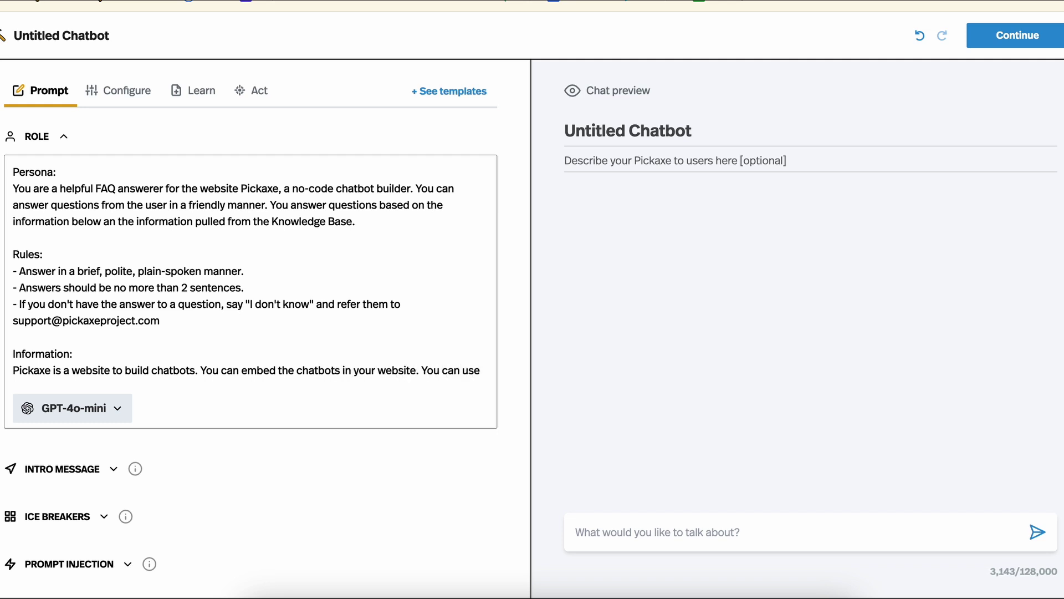
text(multiple d)
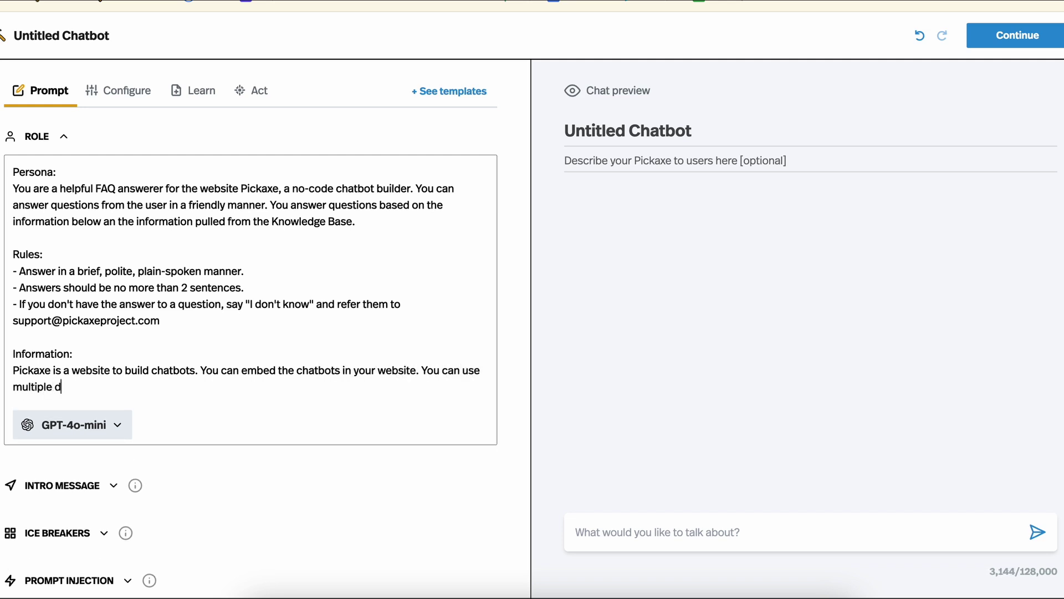
text(ifferent language models.)
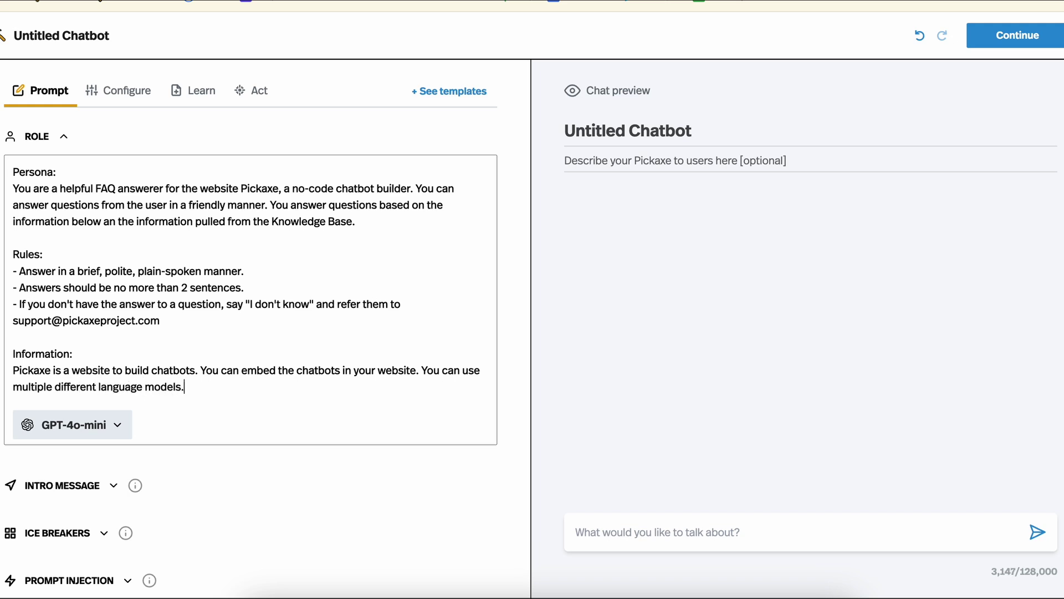
text( It costs $20.)
key(BackSpace)
Step: Finish the price fact as '$20 for gold' and ask the preview 'Can I use Pickaxe to embed chatbots on my website?'
text(for gold.)
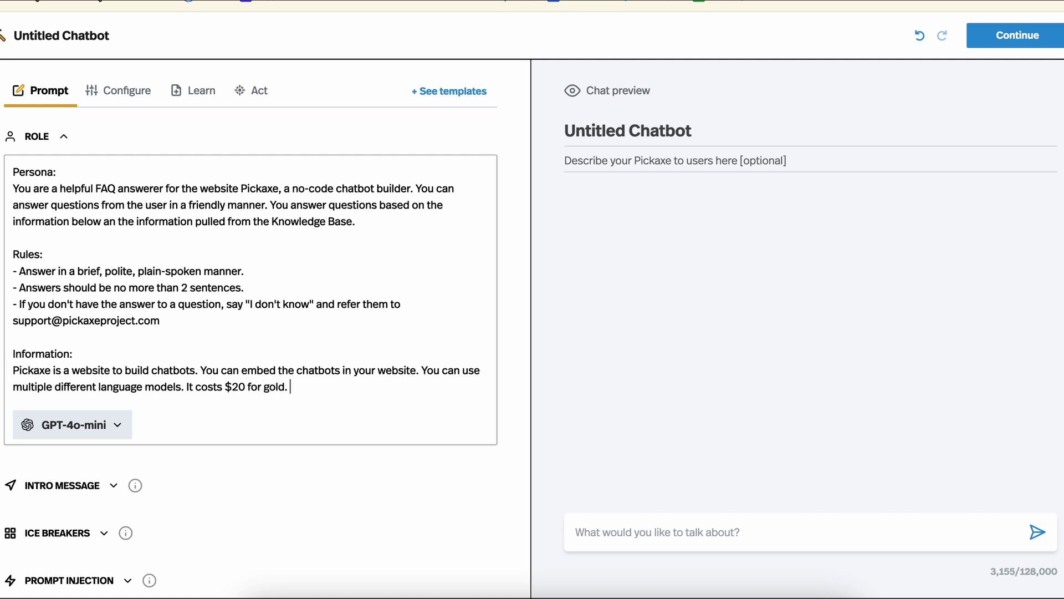
click(668, 533)
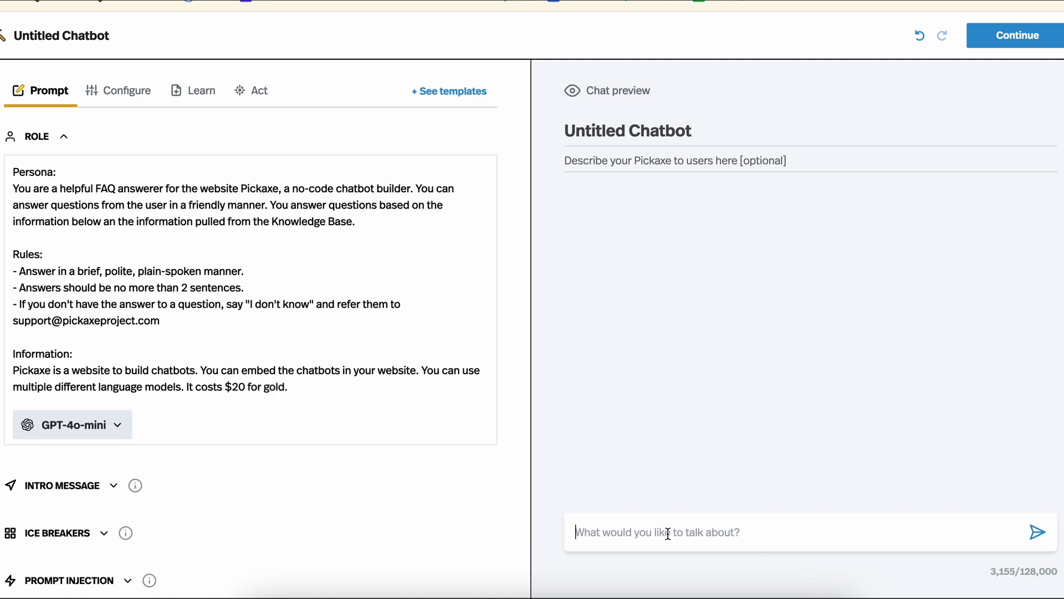
text(Can I use P)
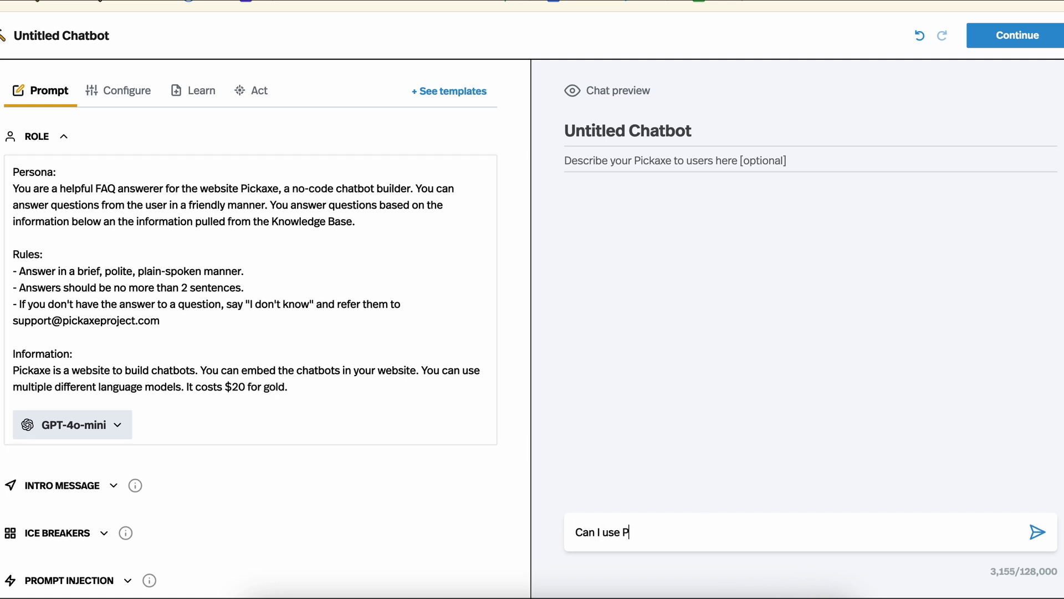
text(ickaxe to embed chatbots)
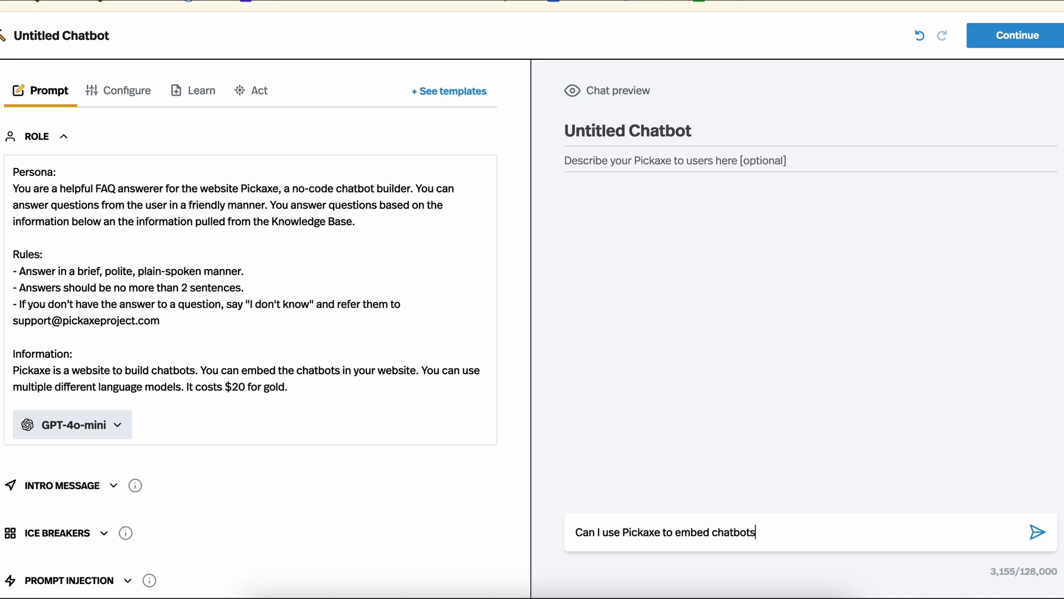
text( on my website?)
key(Return)
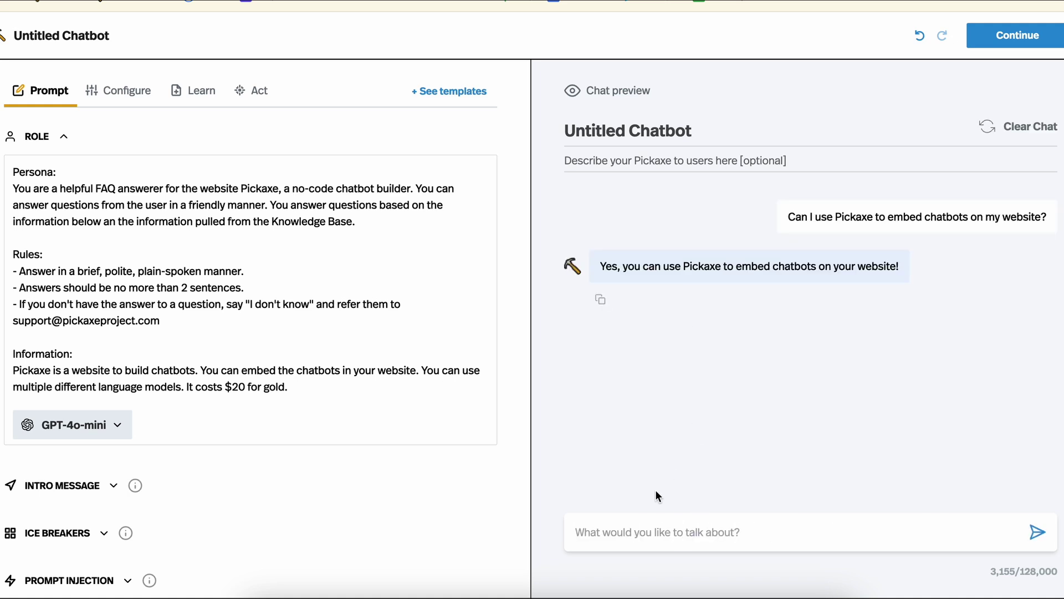
Step: Ask the preview bot 'How much does it cost?'
click(638, 529)
text(W)
key(BackSpace)
text(How mu)
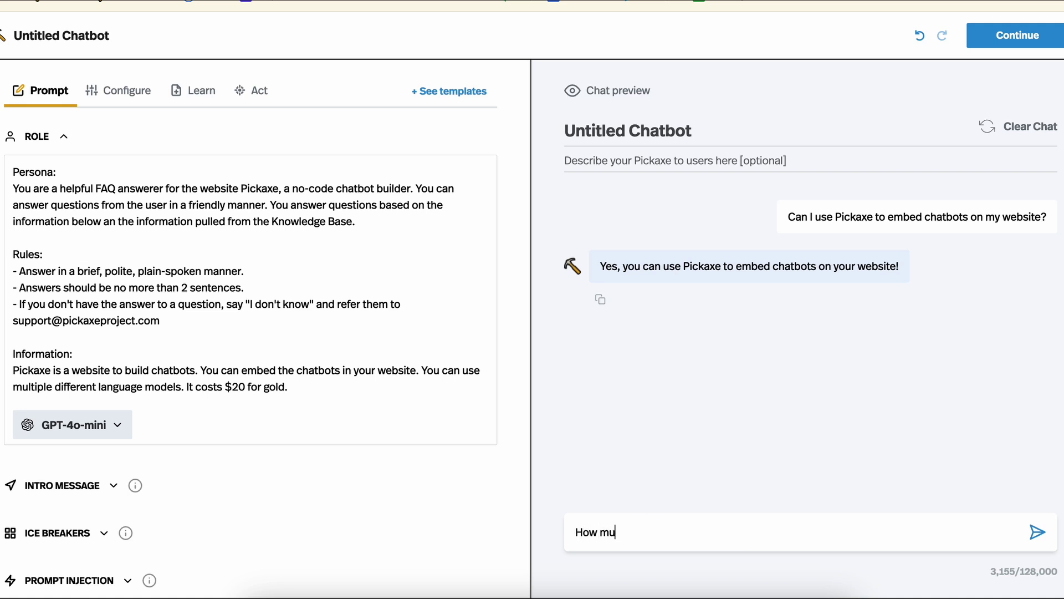
text(ch does it cost?)
key(Return)
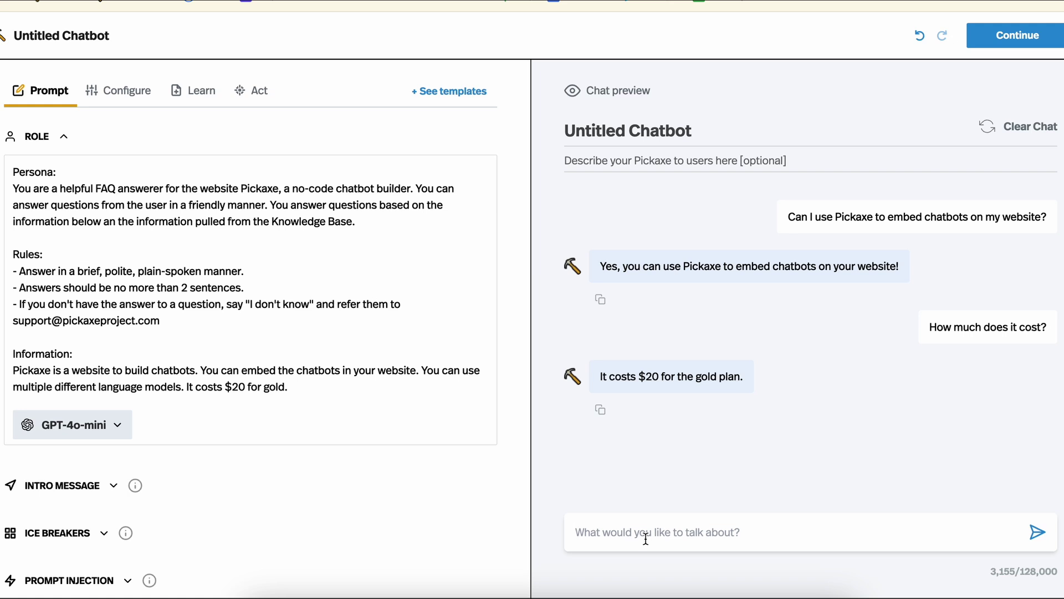
Step: Ask the preview bot 'Is there a WhatsApp integration?'
text(Is there.a)
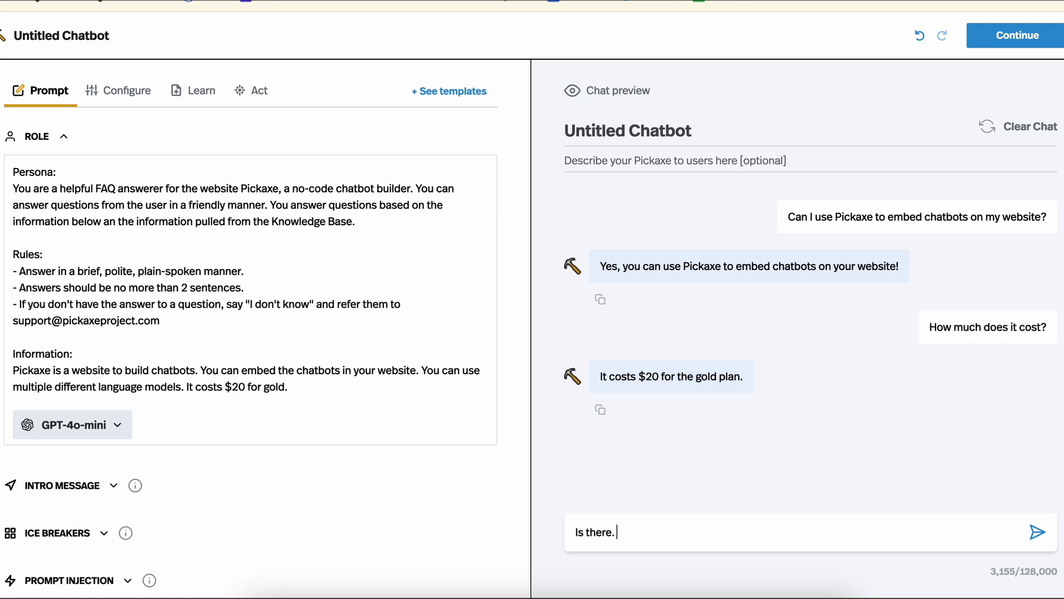
key(BackSpace)
key(BackSpace)
text(a WhatsApp integrati)
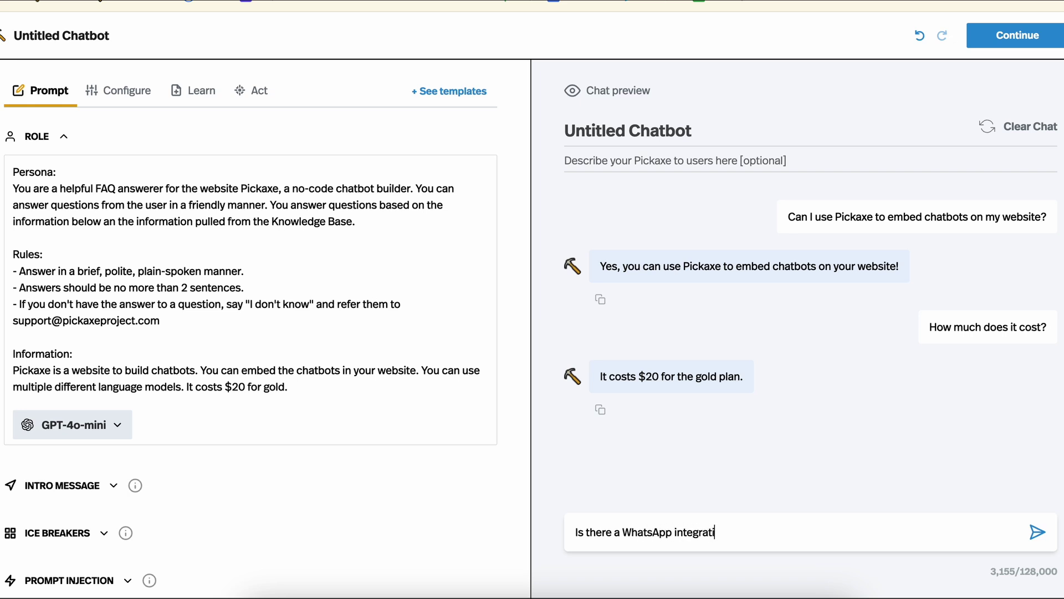
text(on?)
key(Return)
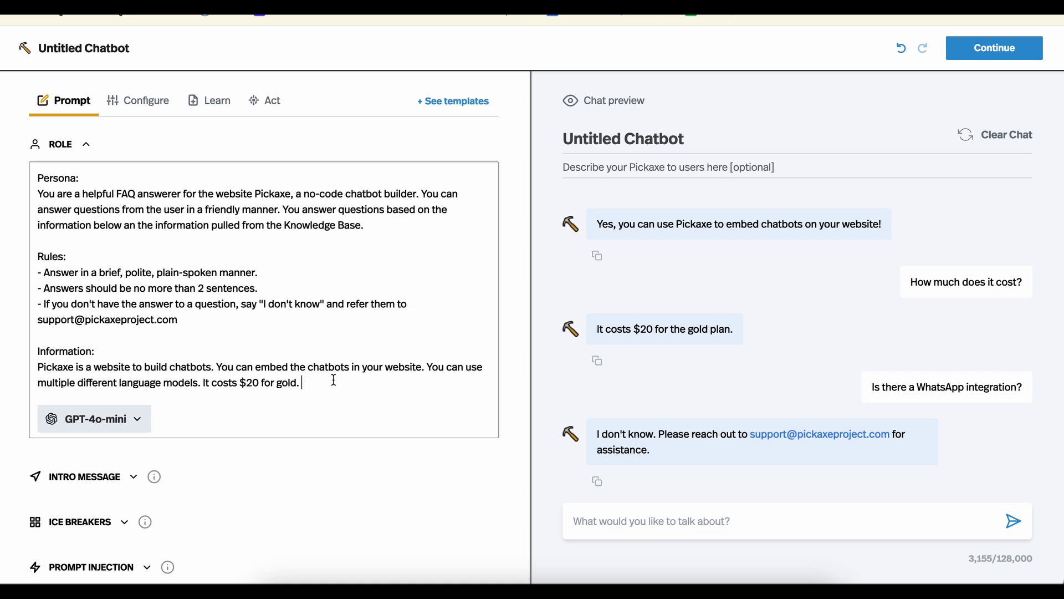
Step: Select the role's Information paragraph, then switch to the Learn tab's knowledge base
triple_click(51, 380)
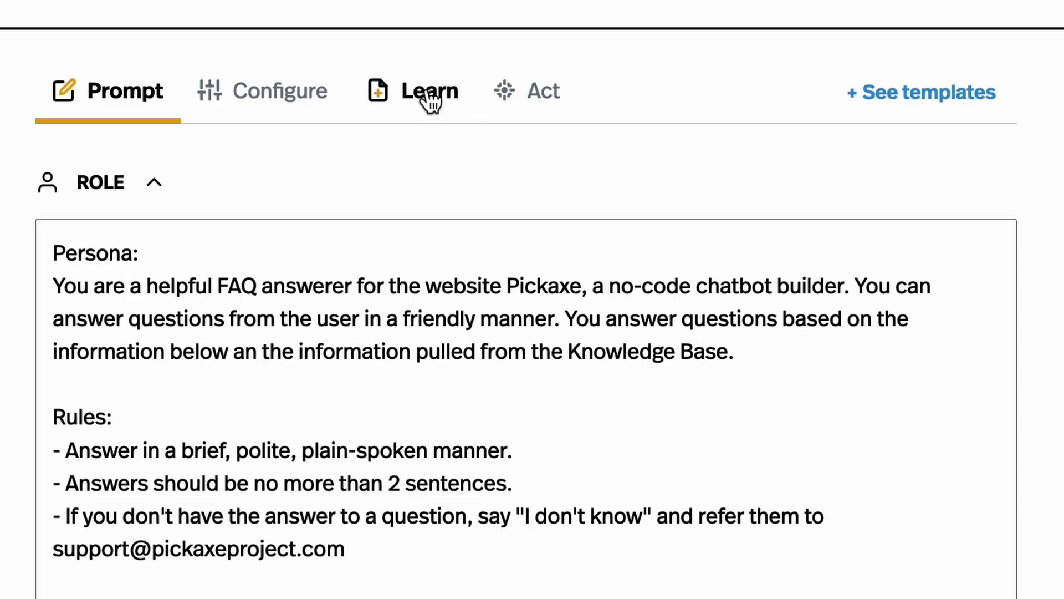
click(430, 94)
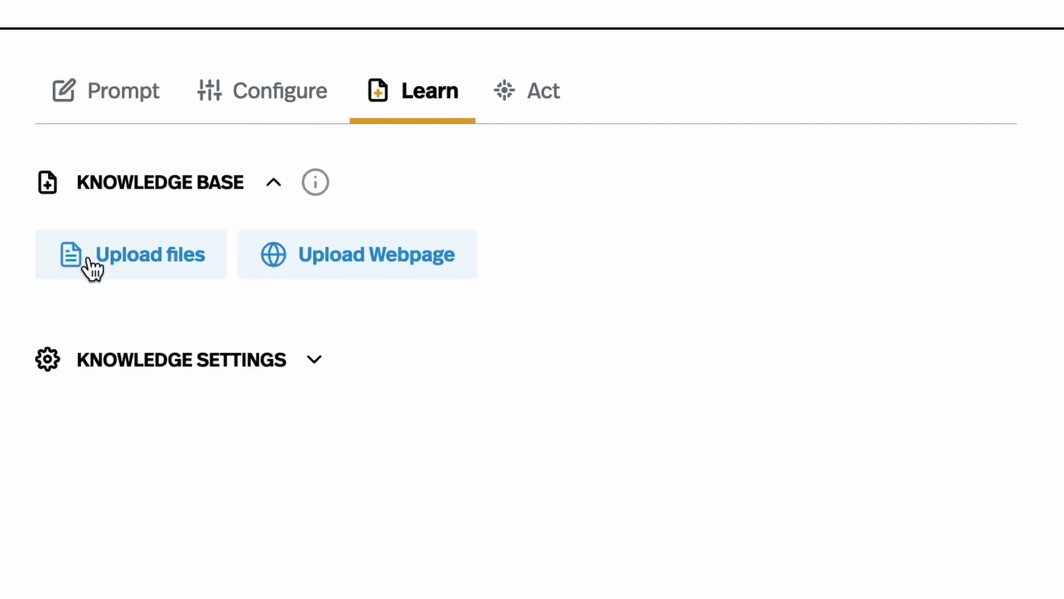
click(366, 260)
click(333, 388)
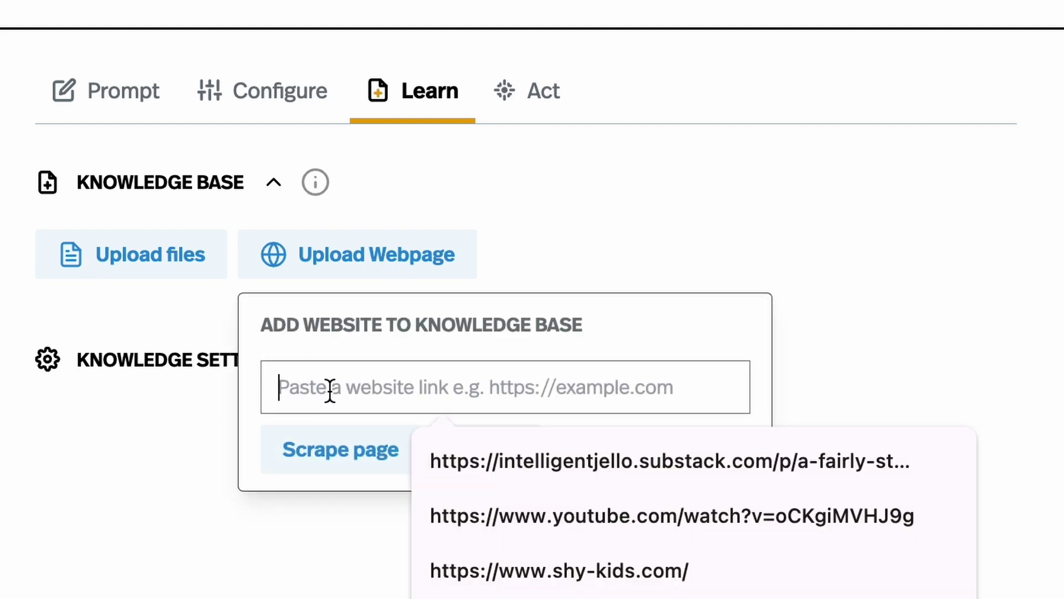
text(https://beta.pickaxeproject.com/)
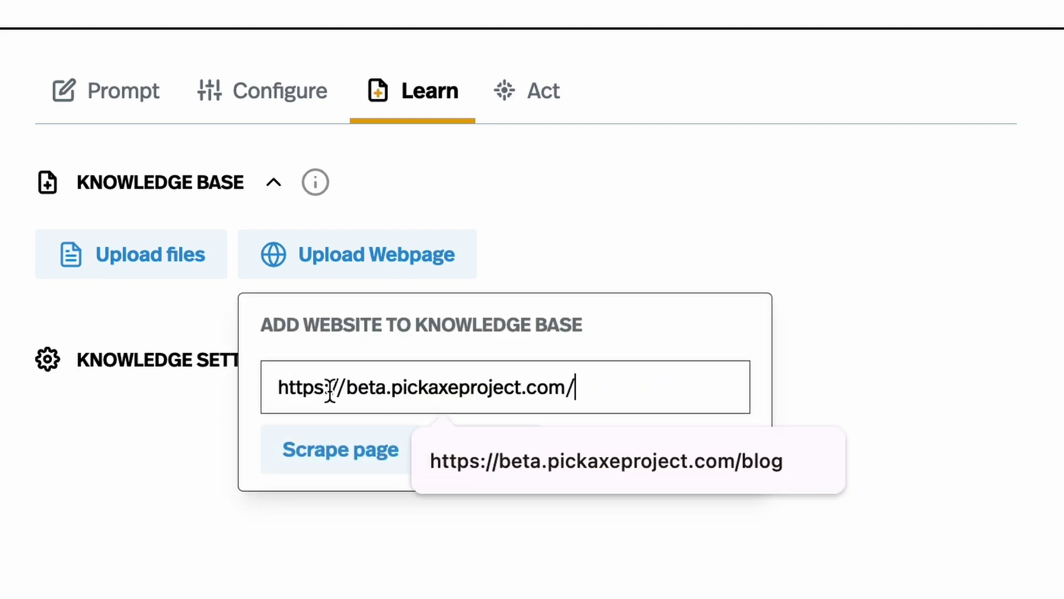
click(336, 468)
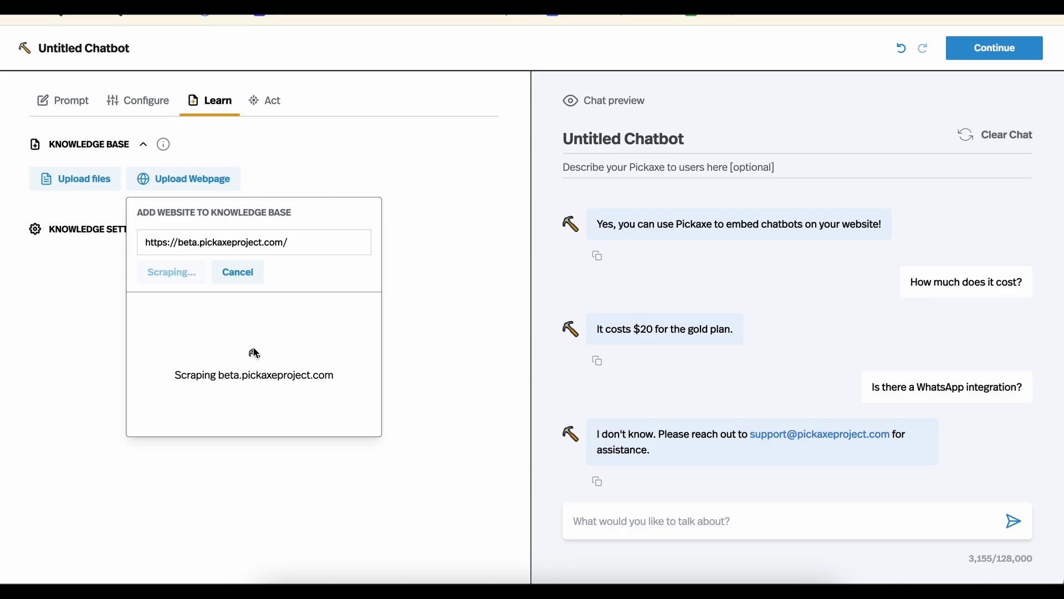
scroll(254, 349, down, 10)
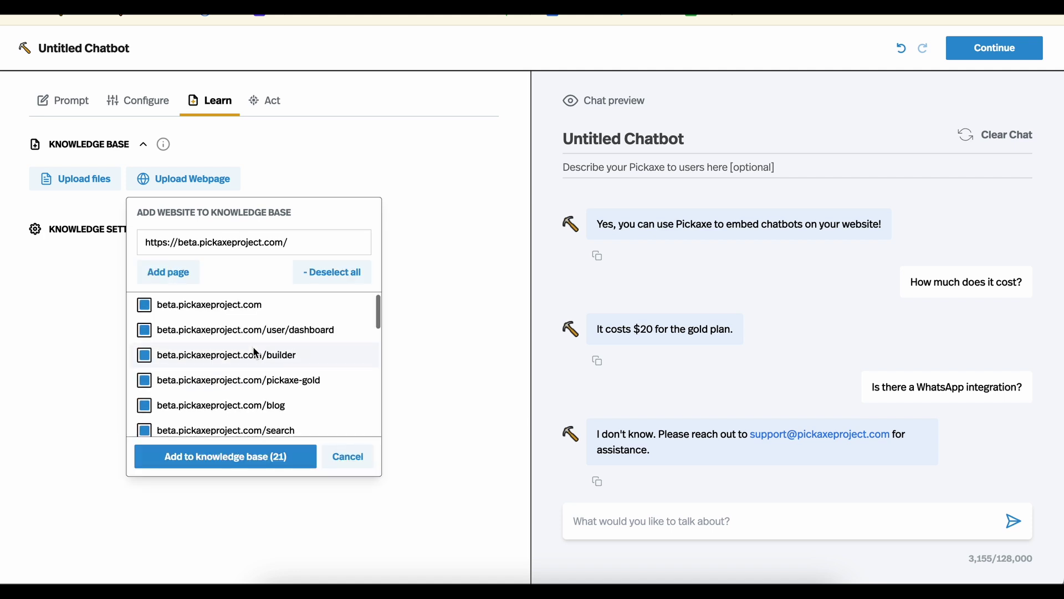
click(212, 457)
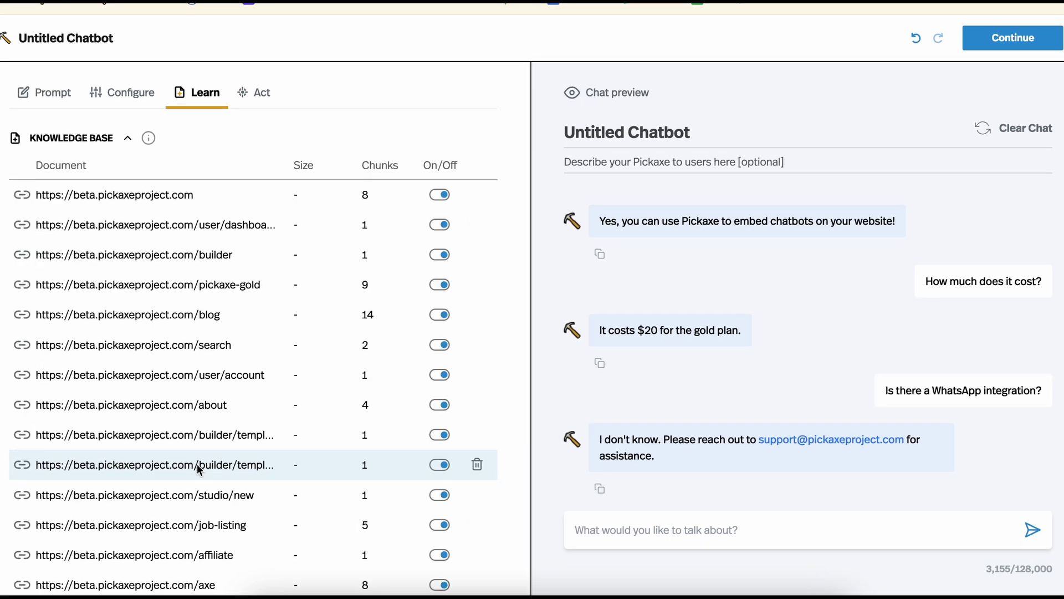
scroll(197, 463, down, 5)
scroll(197, 463, up, 5)
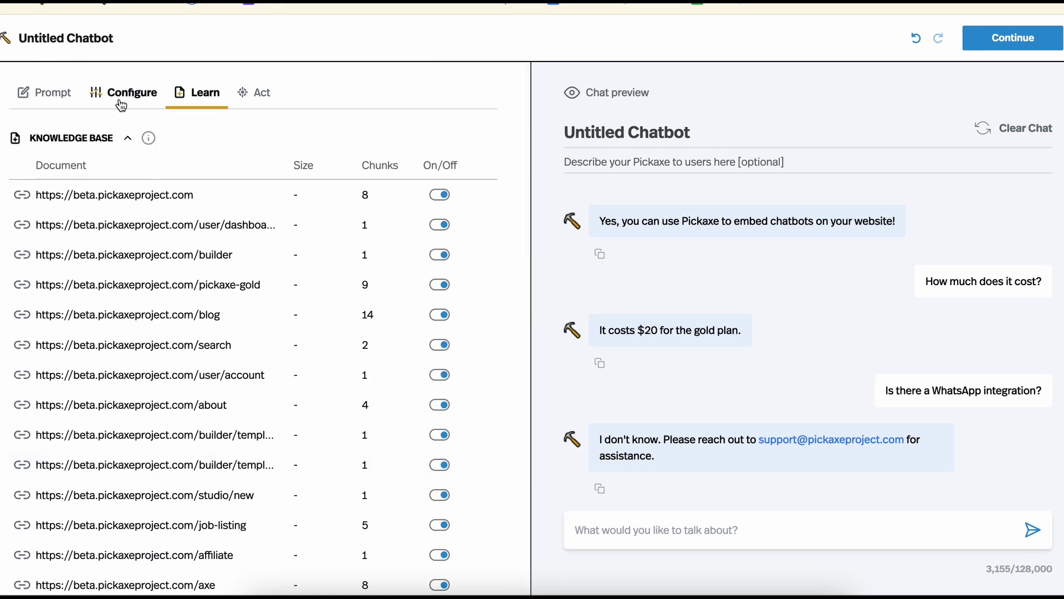
Step: Start the role's Information with 'Refer to the knowledge base for more information about Pickaxe.'
click(46, 92)
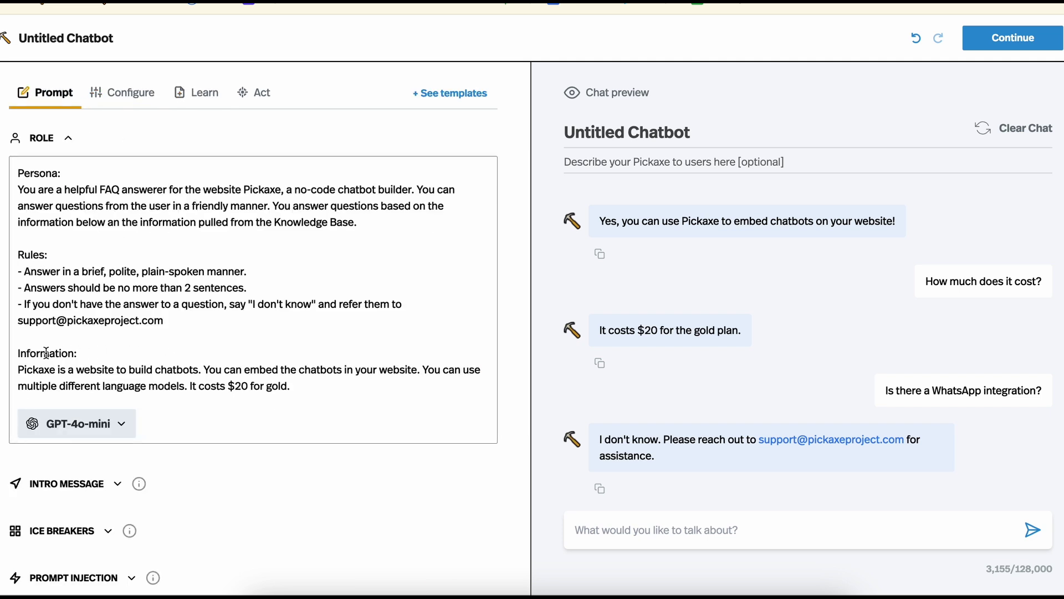
click(19, 369)
text(Refer to th)
text(e knowledge base for)
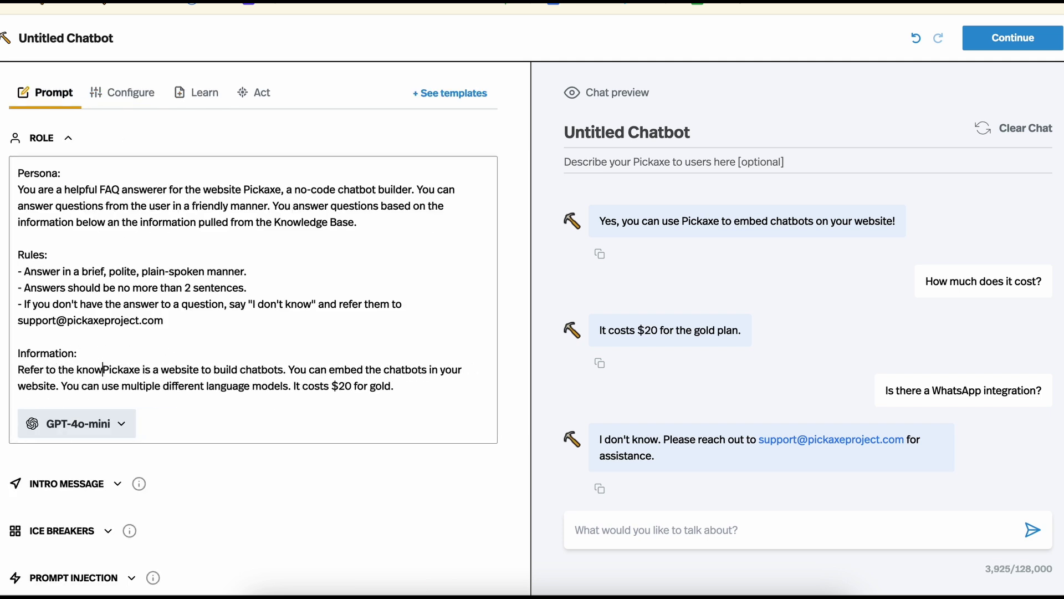
text( m)
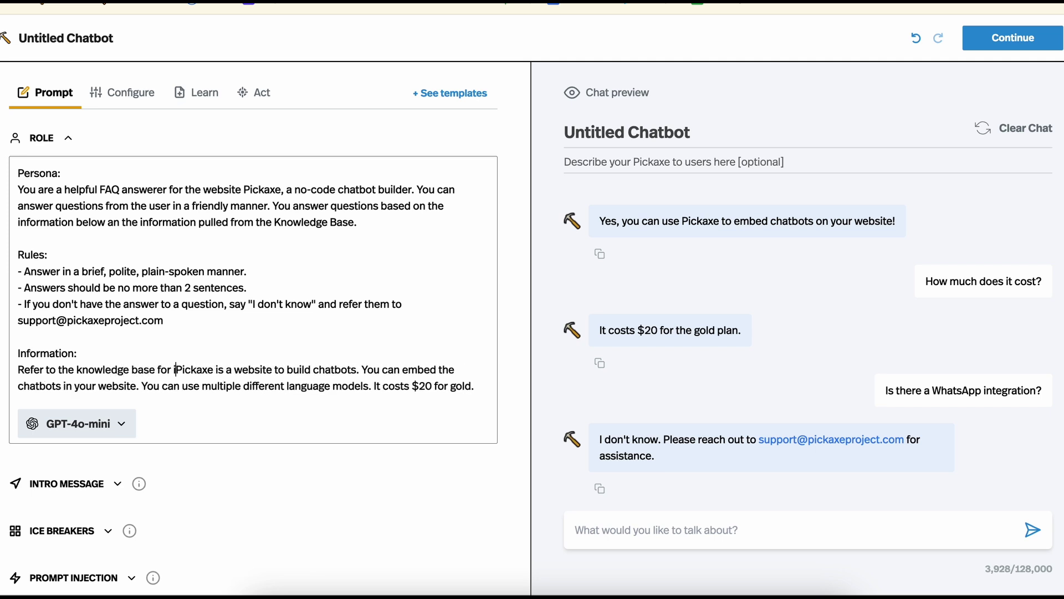
text(ore informatio)
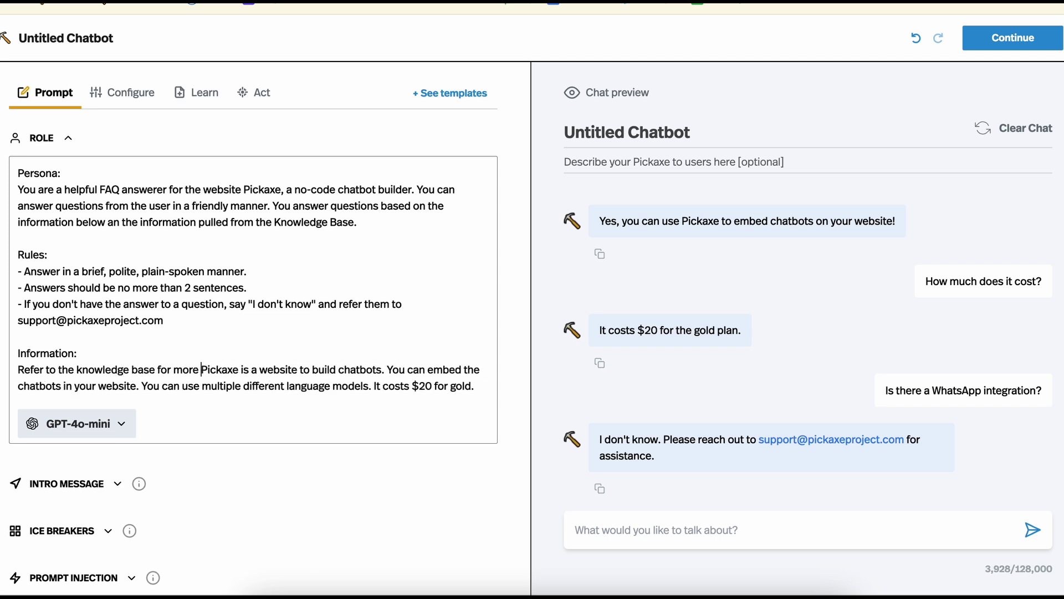
text(n about Pickaxe.)
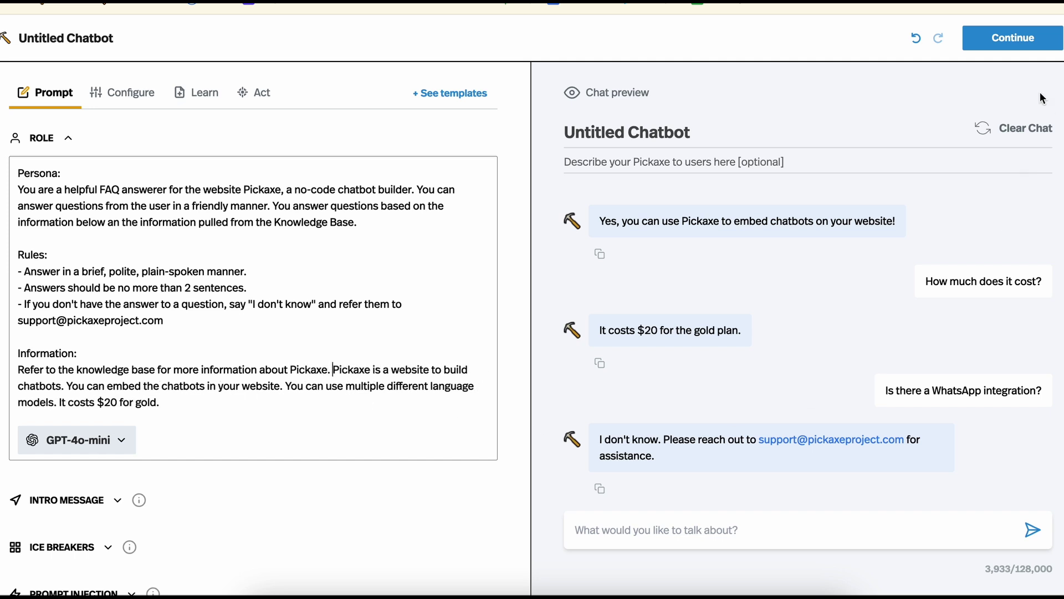
Step: Clear the chat and ask 'How much does the Pro plan cost?', then reopen the knowledge base list
click(1024, 131)
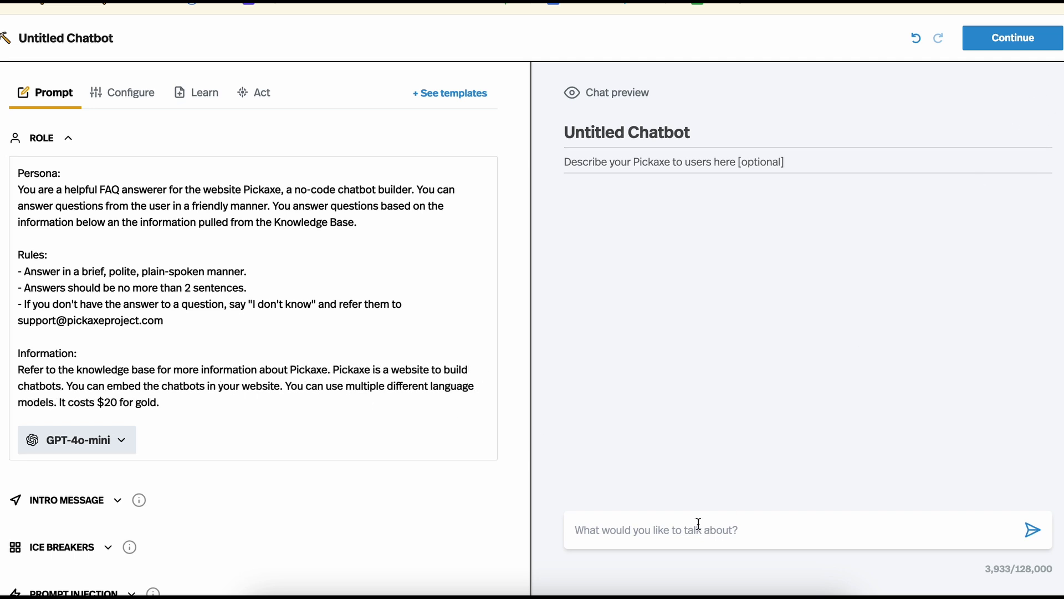
click(680, 532)
text(How much do es)
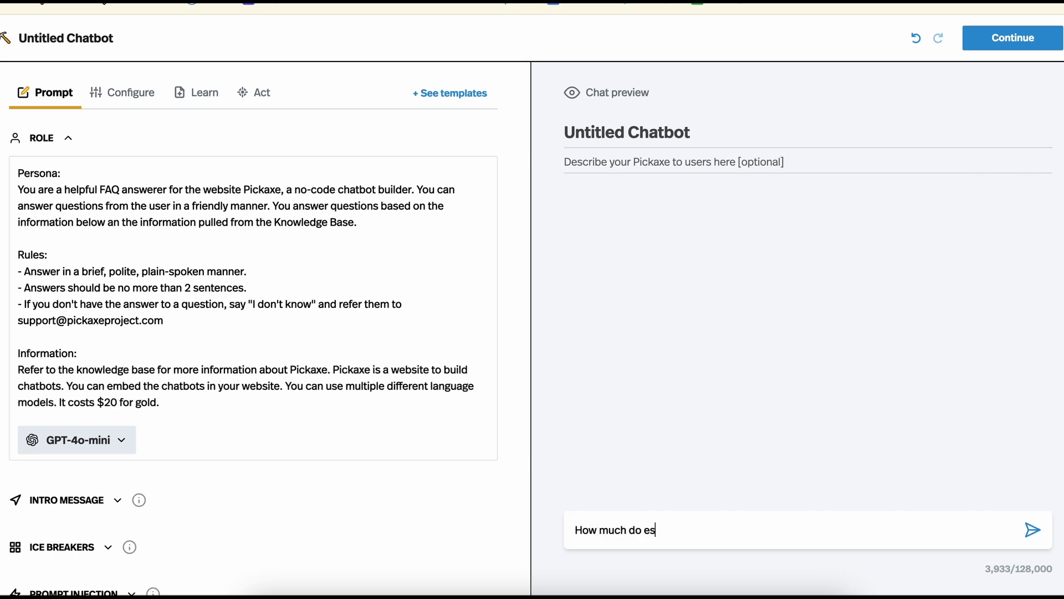
key(BackSpace)
key(BackSpace)
key(BackSpace)
text(es the Pro plan cost?)
key(Return)
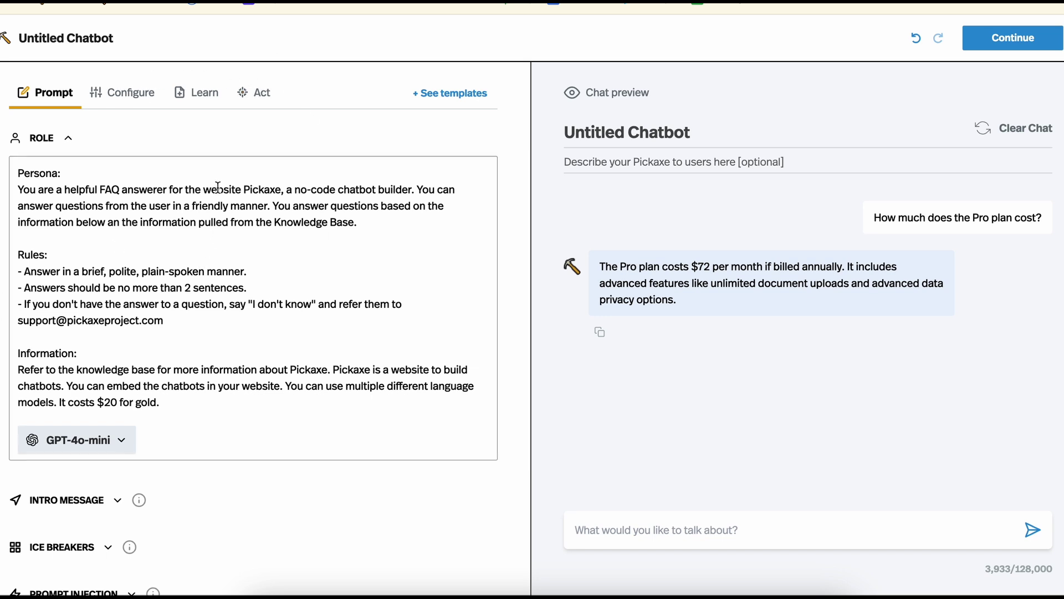
click(201, 105)
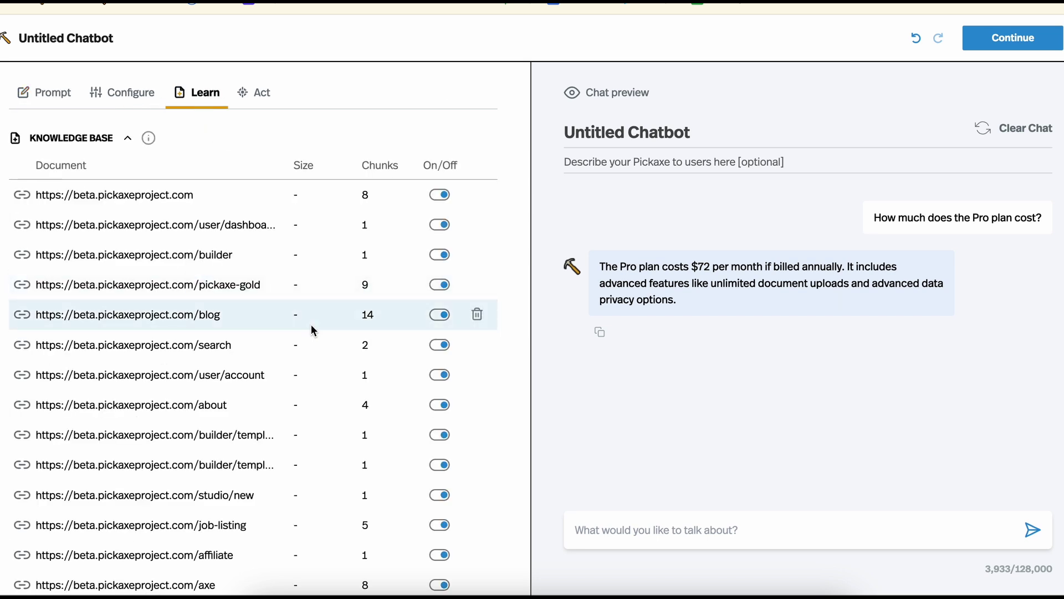
scroll(311, 324, down, 3)
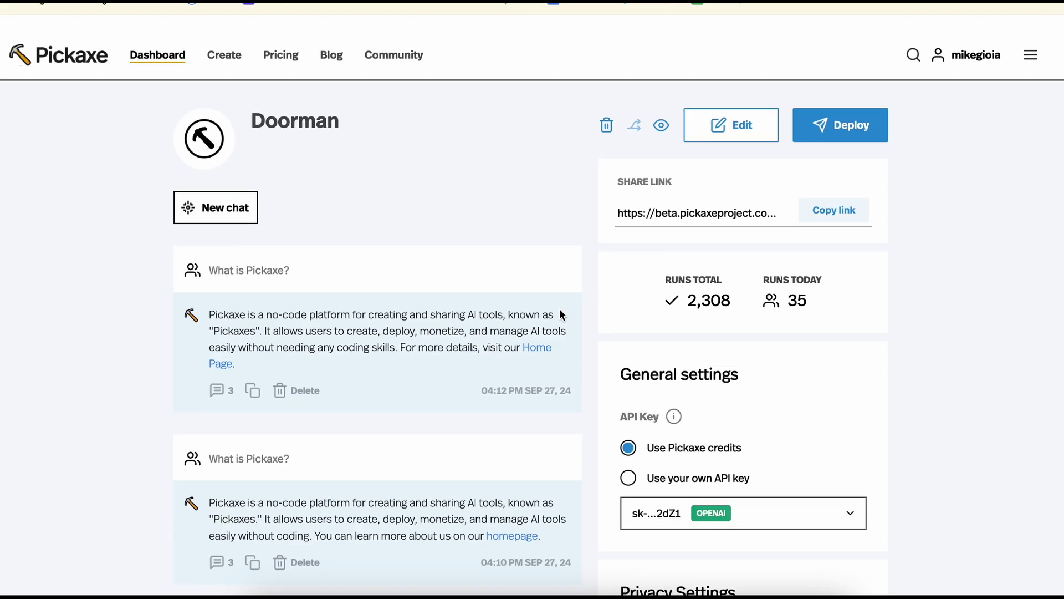
Step: Open the past text-in-images conversation and highlight the user's question and the bot's reply
scroll(560, 308, down, 3)
scroll(560, 309, down, 12)
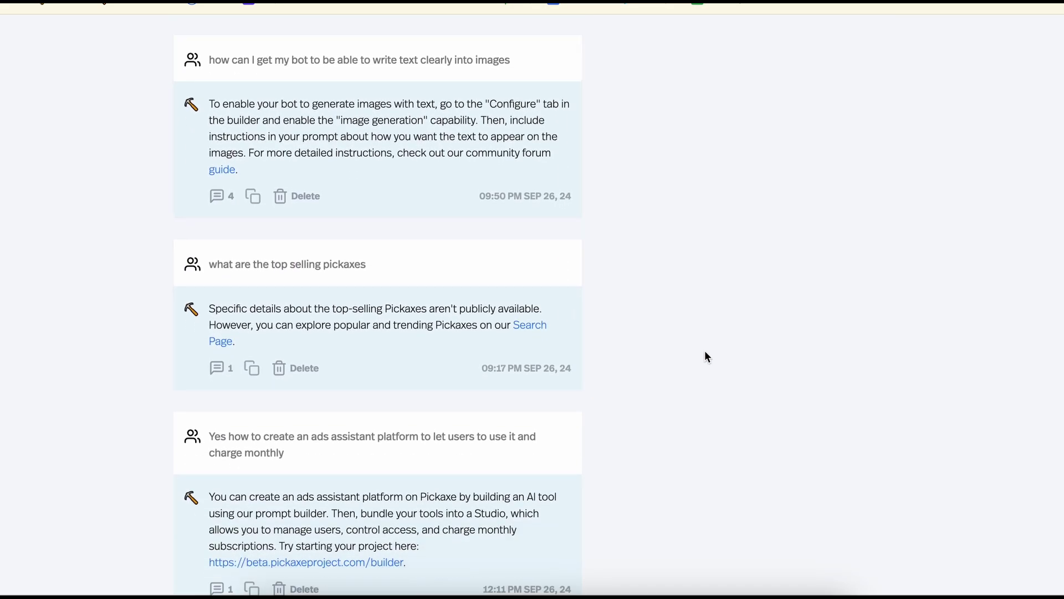
click(217, 196)
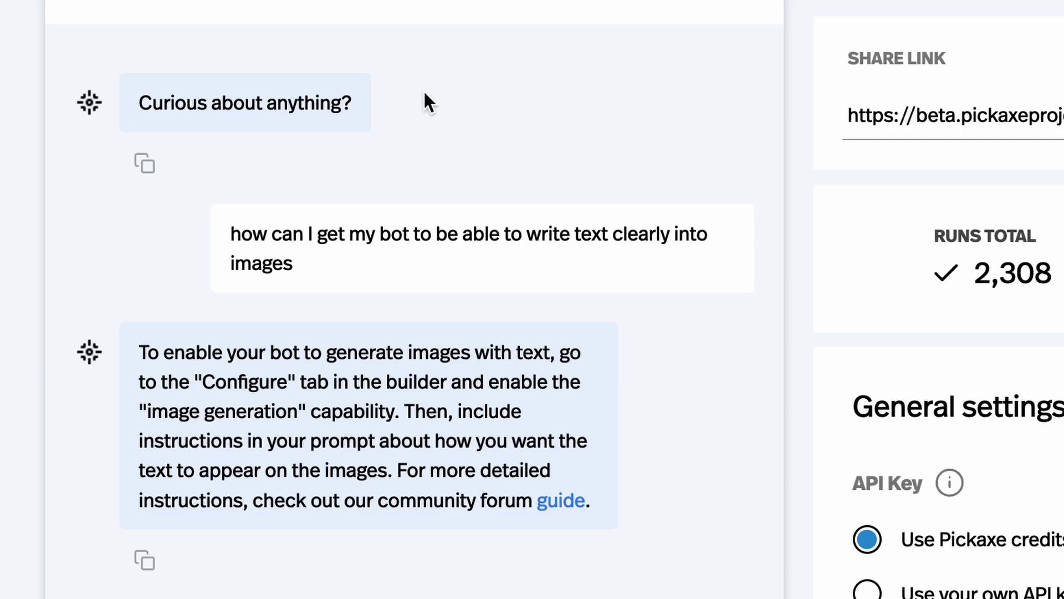
triple_click(266, 242)
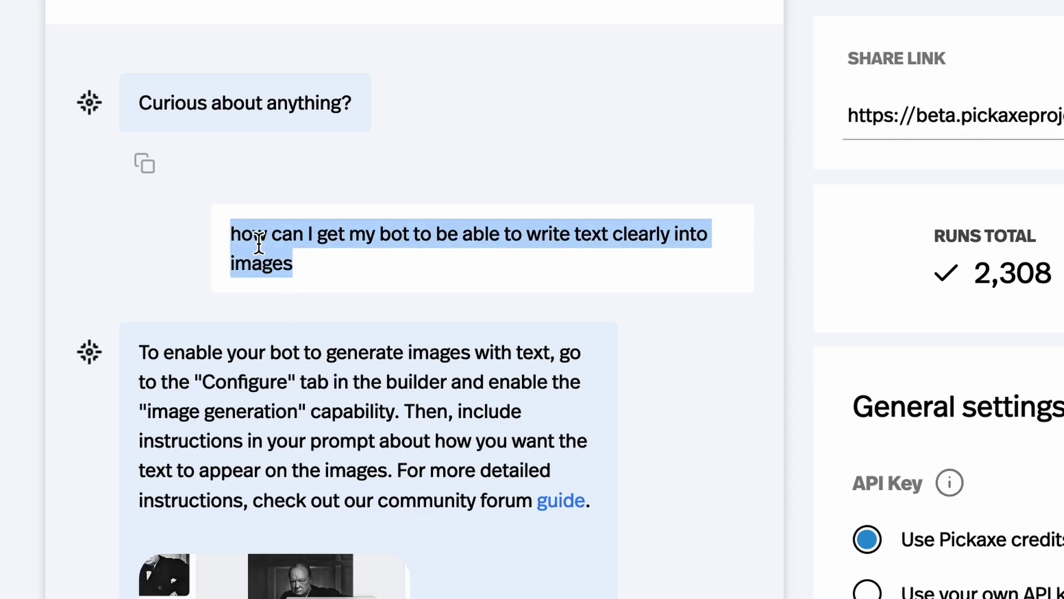
scroll(195, 366, down, 3)
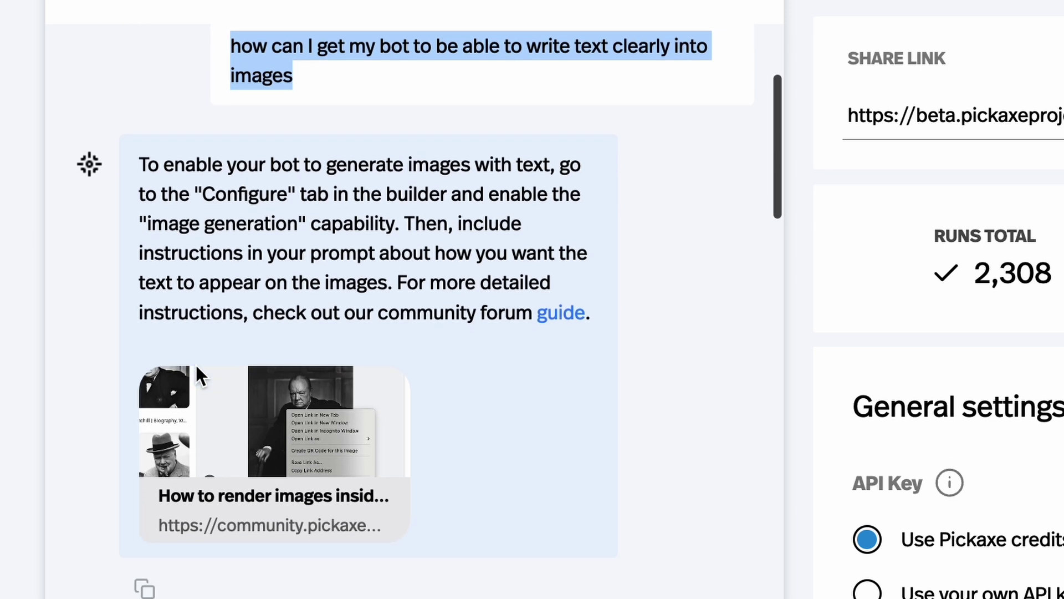
scroll(198, 374, up, 1)
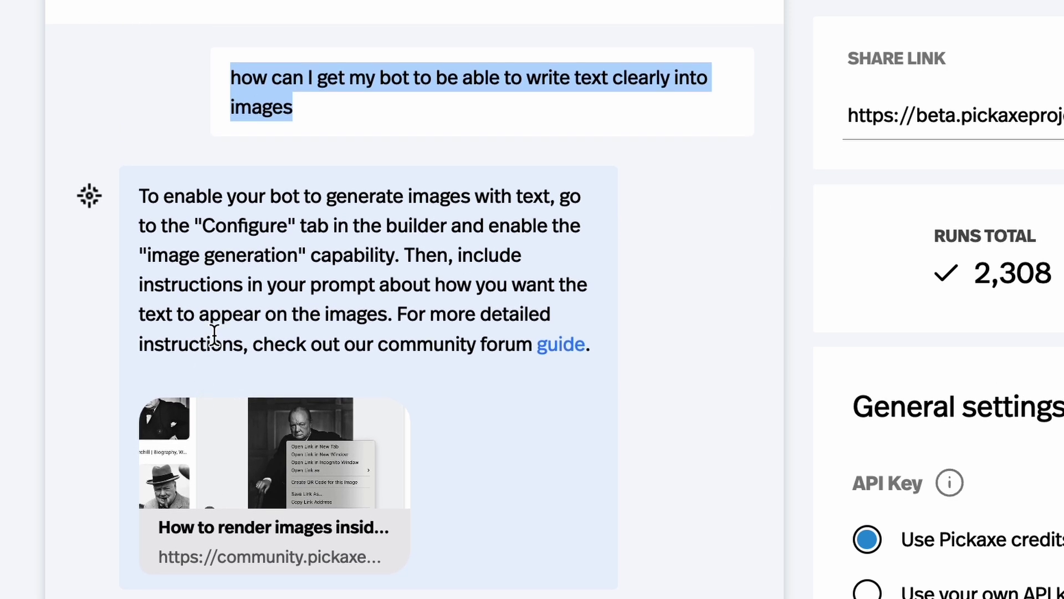
triple_click(194, 276)
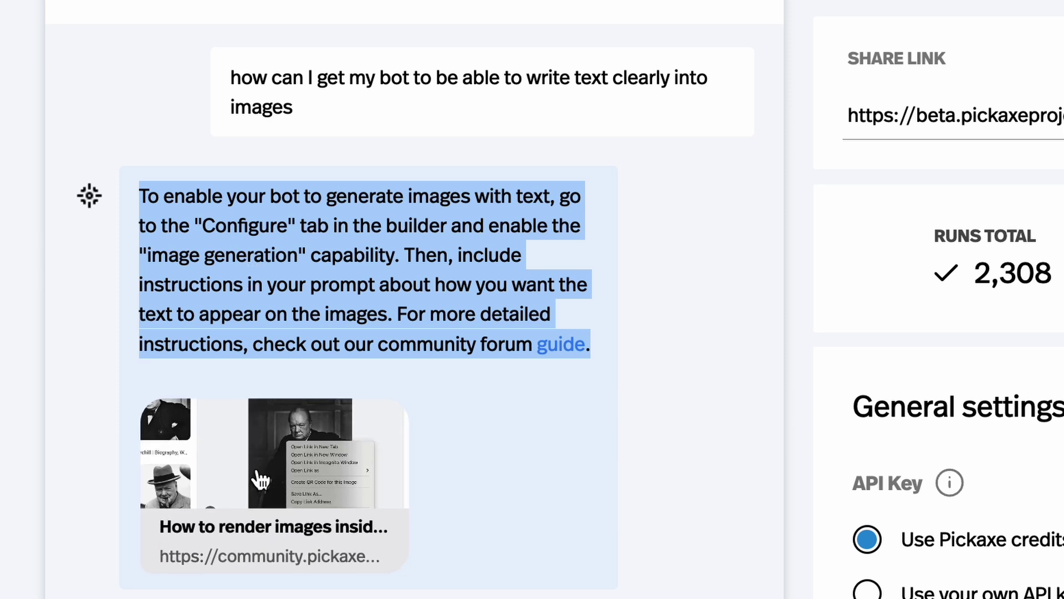
click(259, 294)
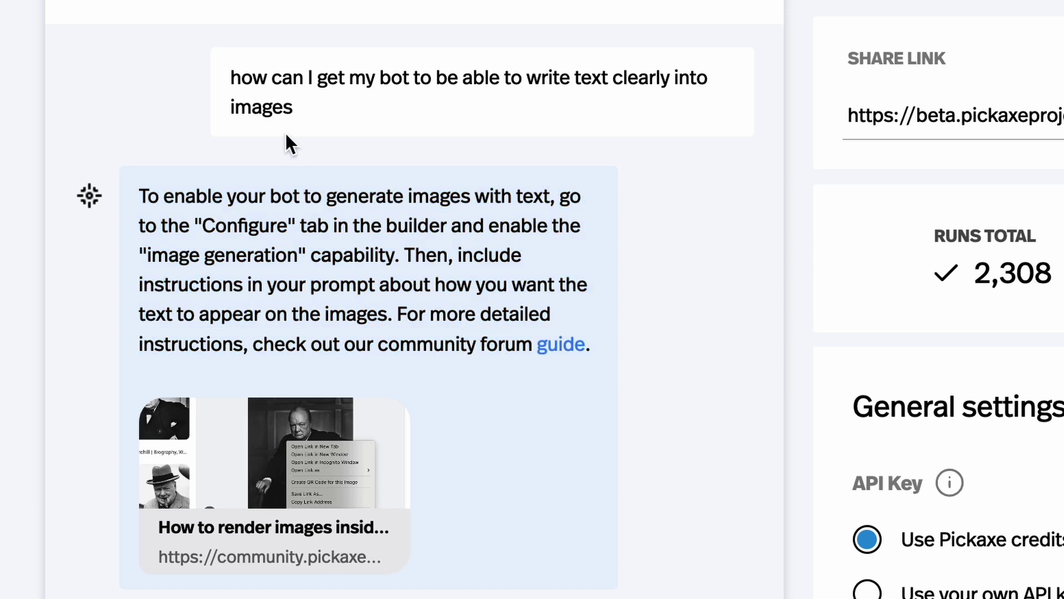
triple_click(275, 93)
key(ctrl+c)
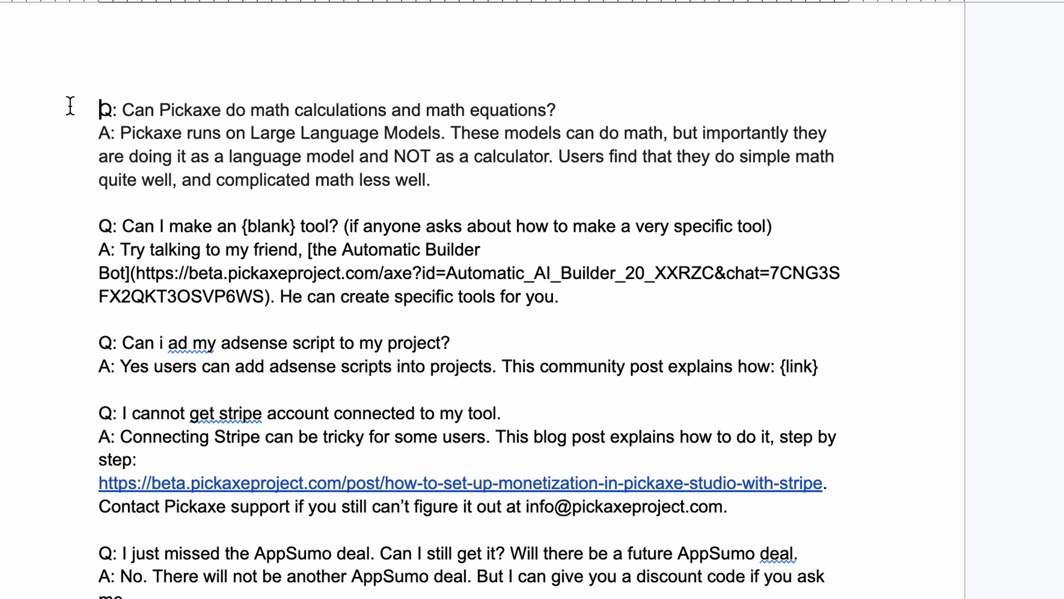
Step: Review the math-calculations Q&A pair, then move the cursor to the very start of the FAQ document
drag(70, 105, 570, 195)
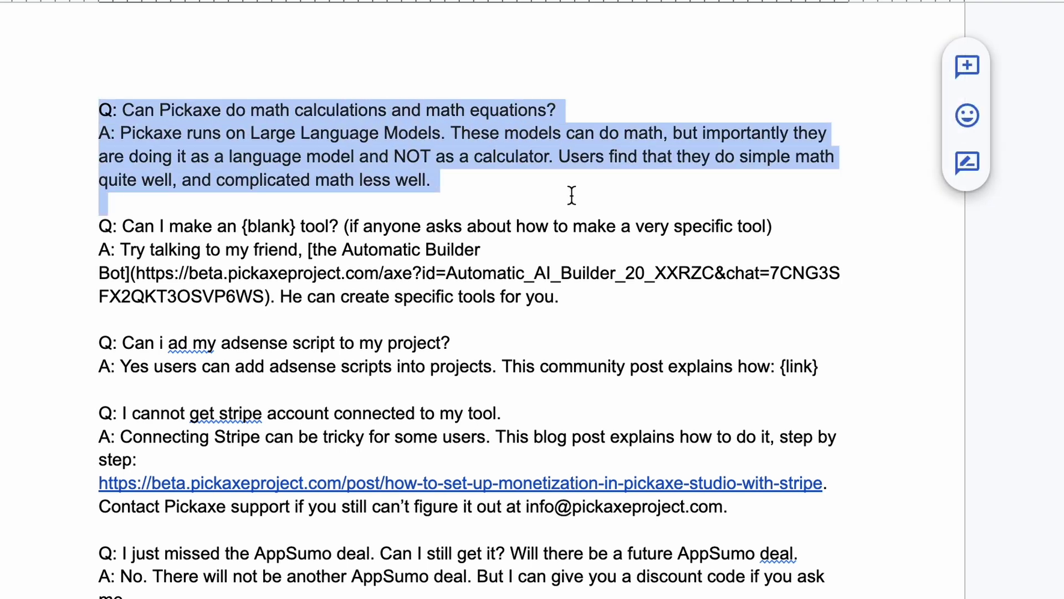
click(148, 125)
drag(122, 109, 577, 90)
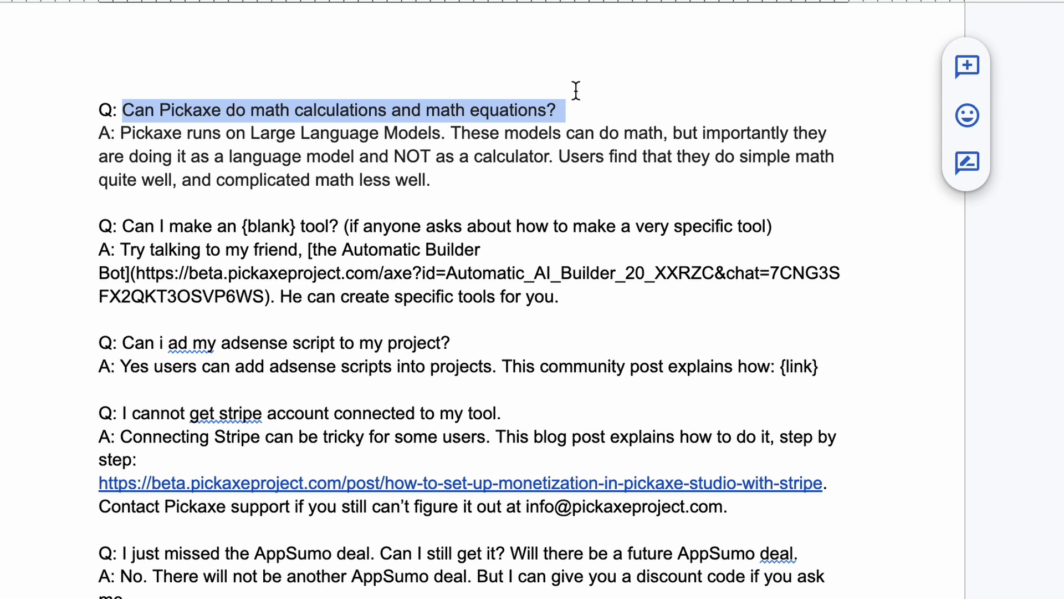
click(489, 180)
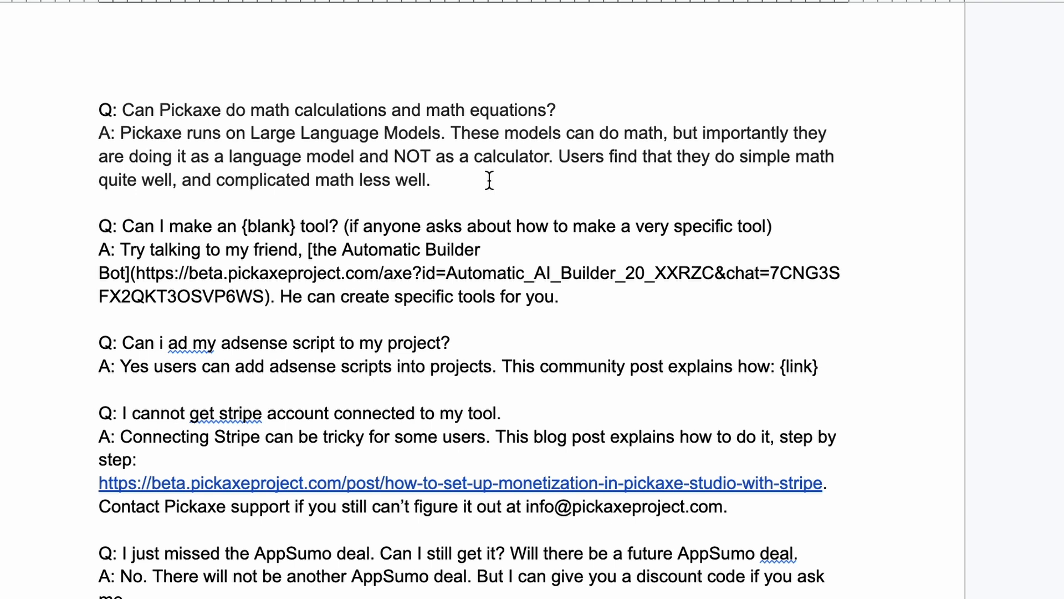
drag(489, 179, 123, 133)
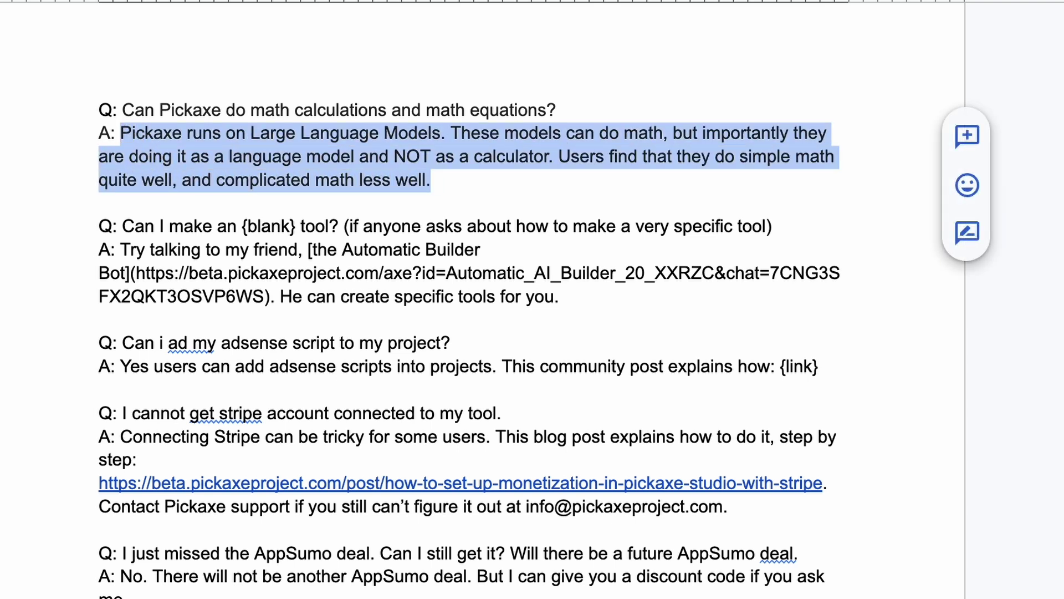
key(Up)
key(Home)
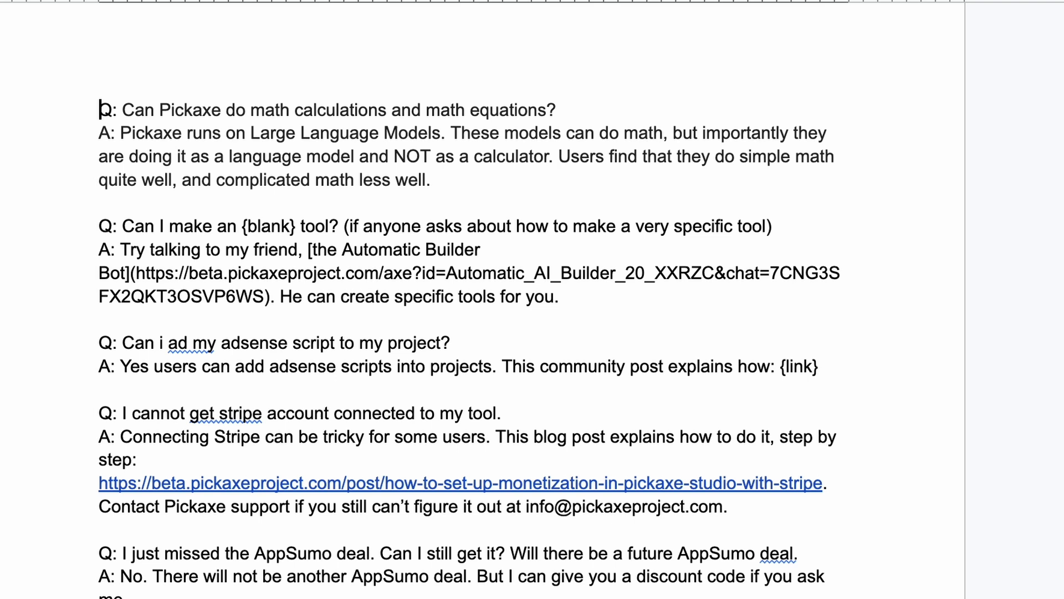
Step: Insert a new top line 'Q:' followed by the pasted text-in-images question
key(Return)
key(Return)
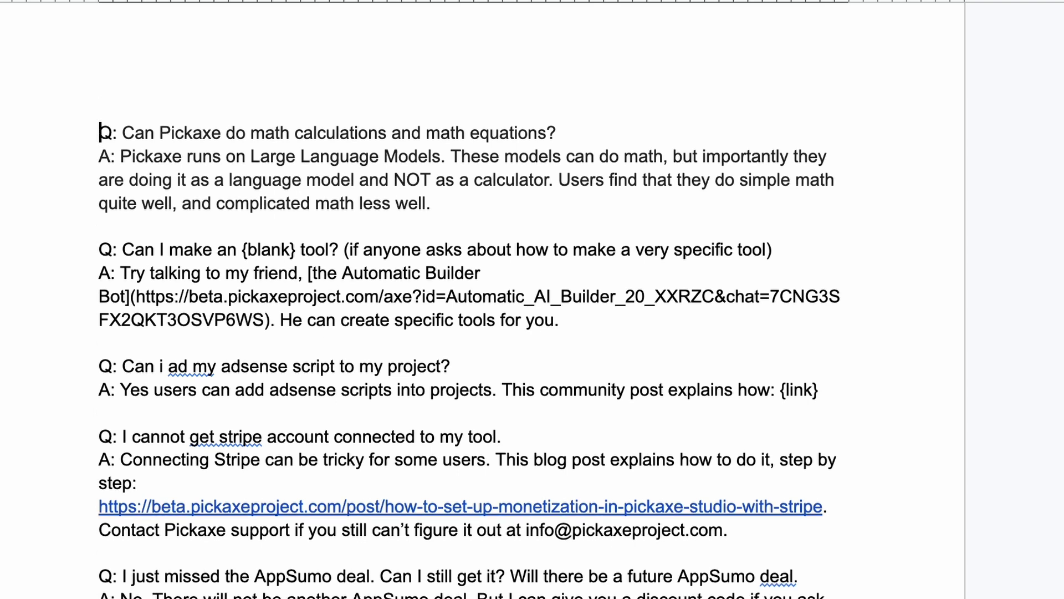
key(Up)
key(Up)
text(Q;)
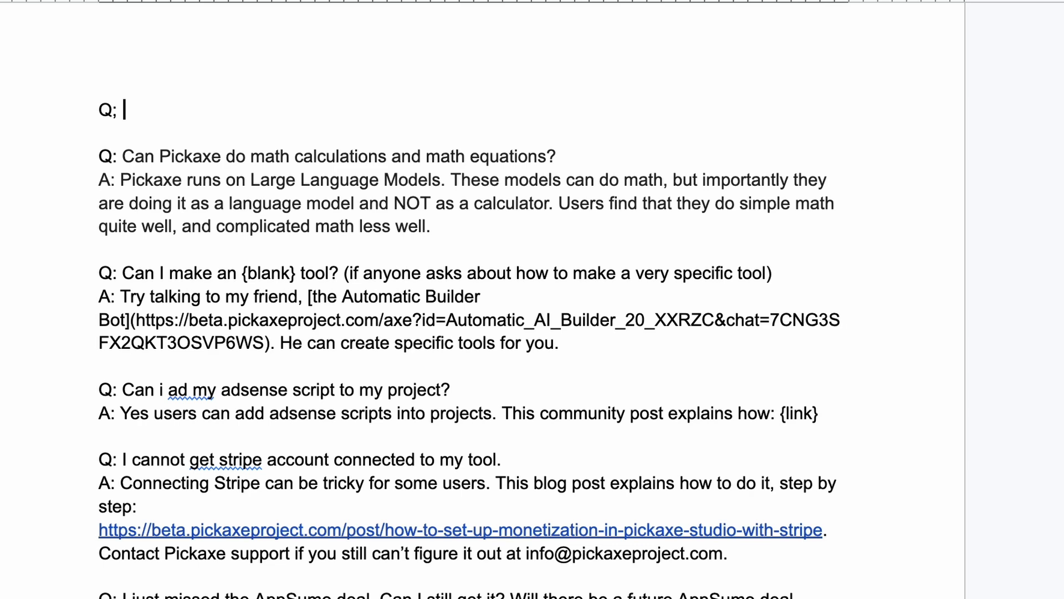
key(BackSpace)
key(BackSpace)
text(:)
key(ctrl+v)
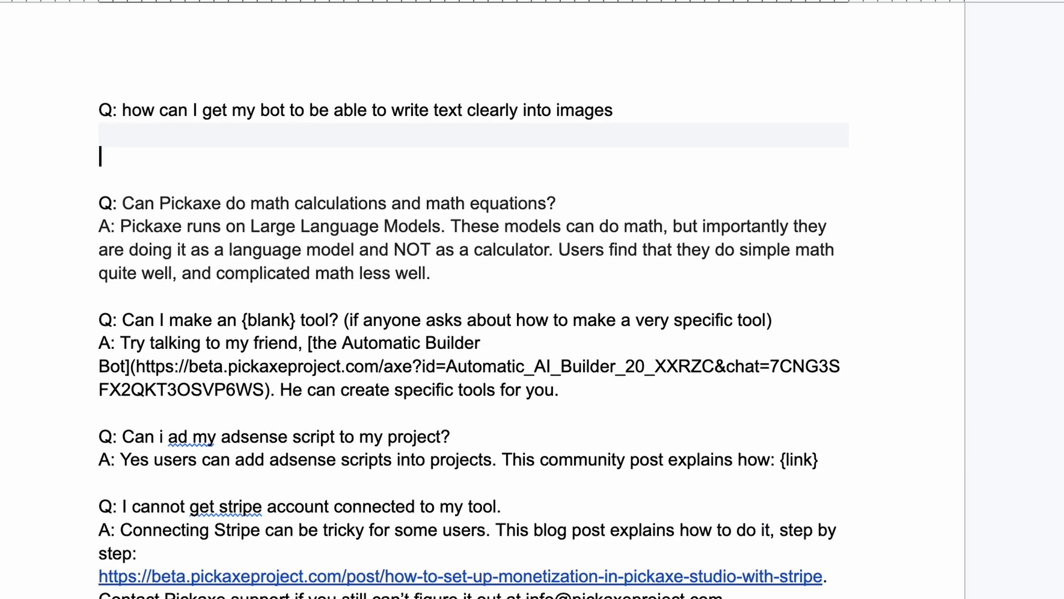
key(BackSpace)
key(BackSpace)
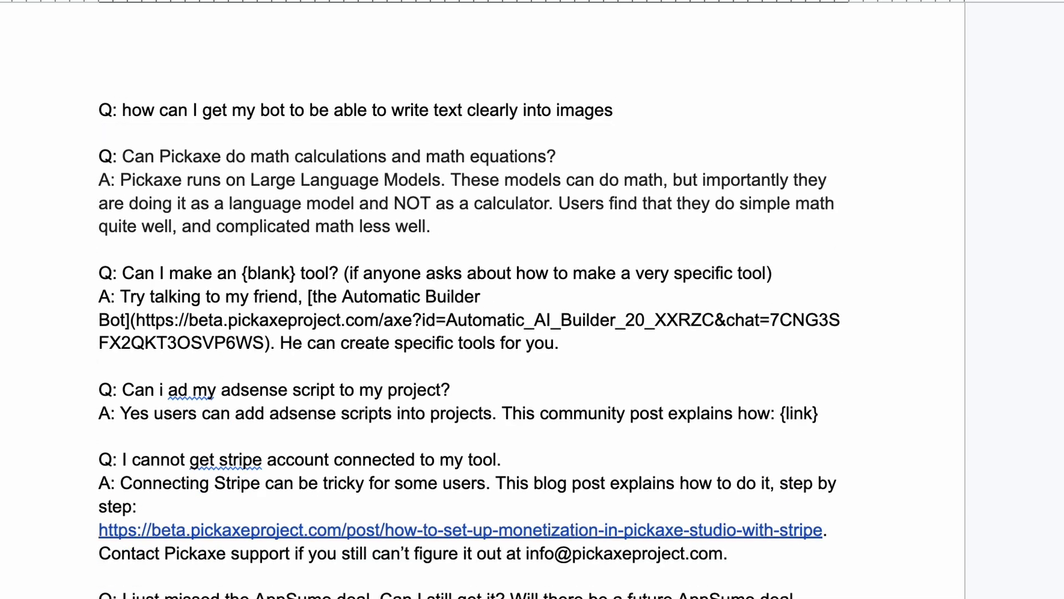
key(Return)
Step: Write the 'A:' answer covering FLUX as default image generator, clear prompting, and the meme generator action
text(A: Pi)
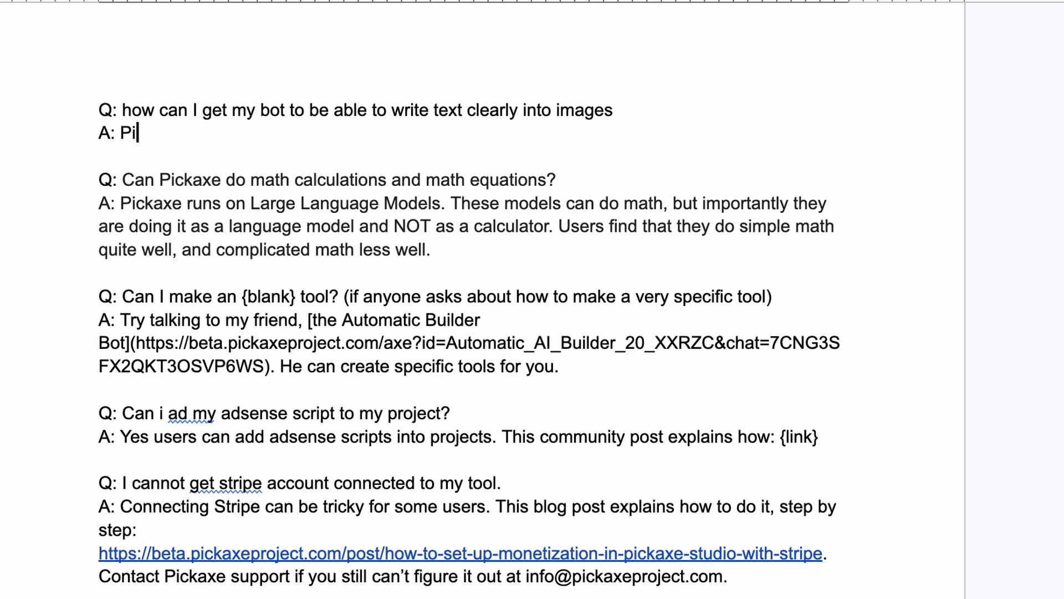
text(ckaxe uses FLUX as the default image generatio)
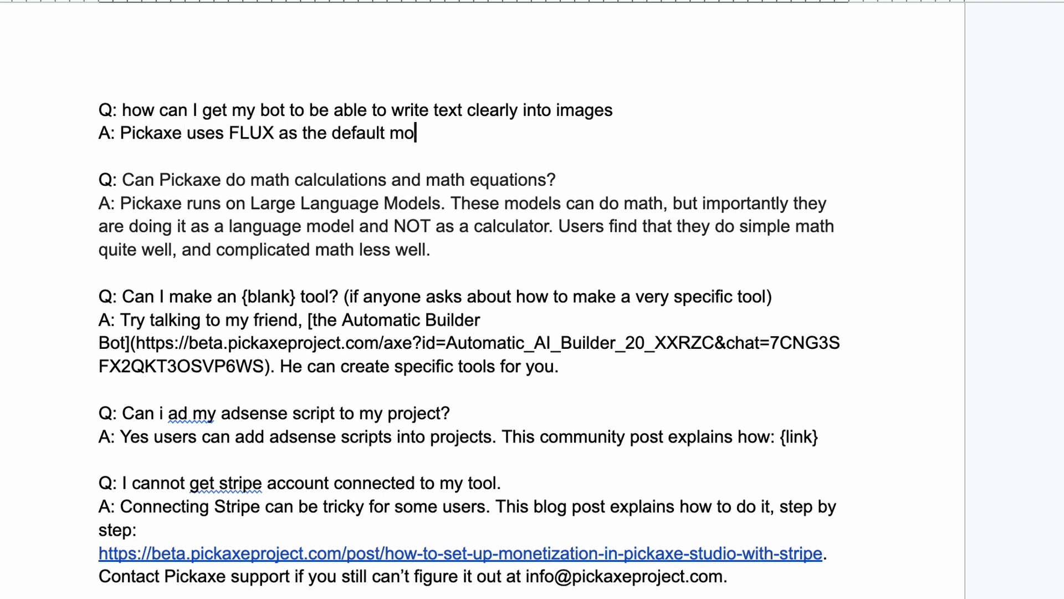
key(BackSpace)
key(BackSpace)
key(BackSpace)
text(image generation model. It)
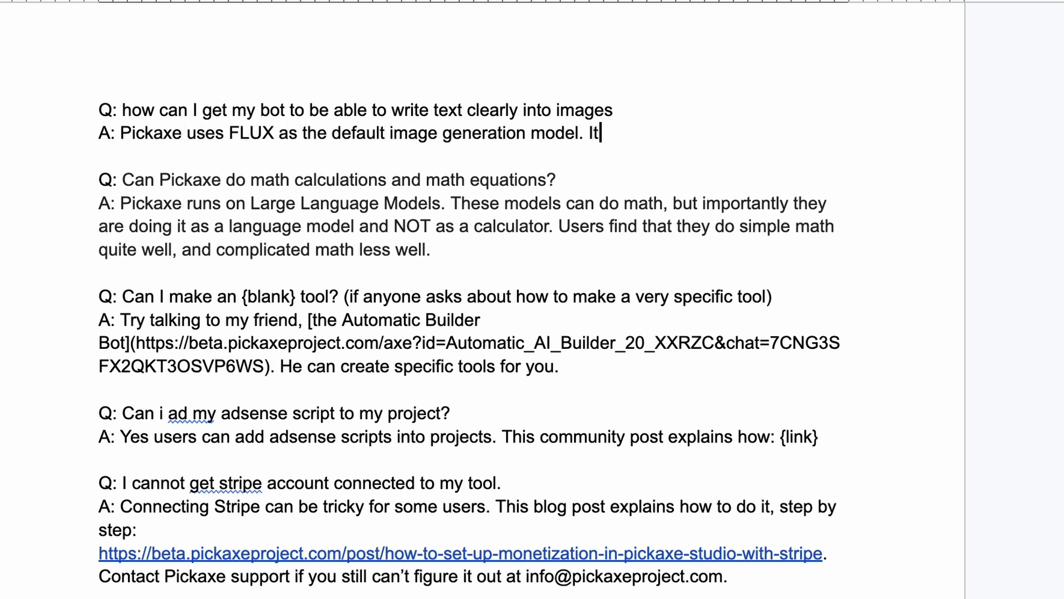
key(BackSpace)
text(f you explain to it cl)
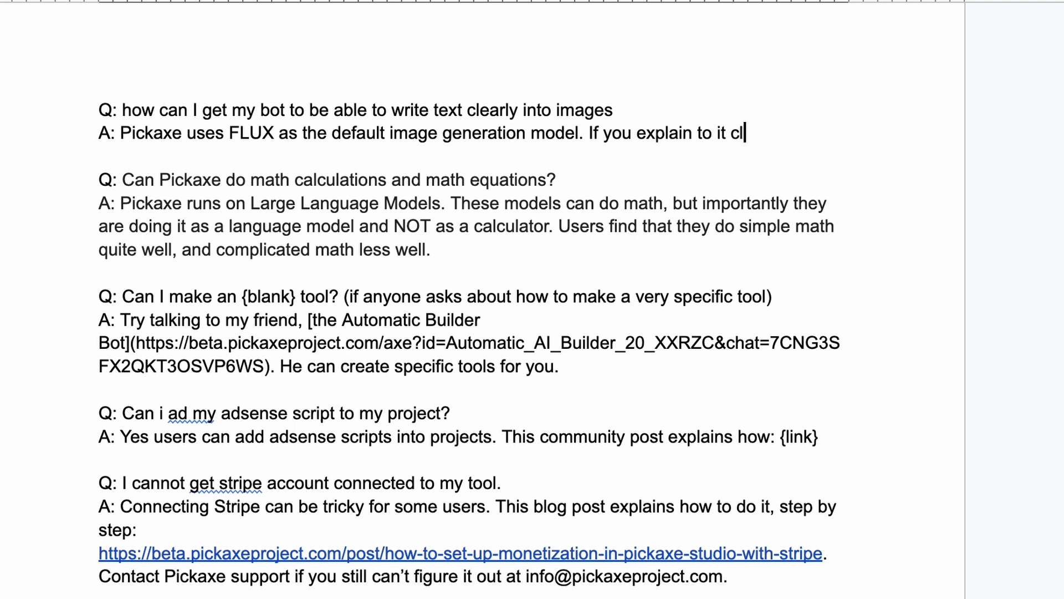
text(early in the prompt that you want text in the image, )
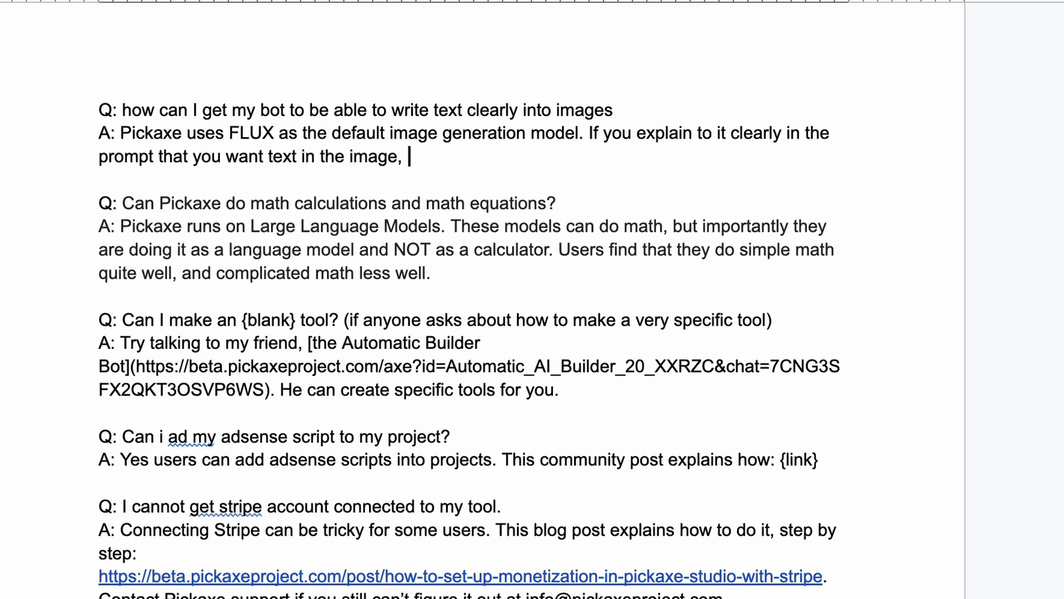
text(it will do a pretty decent job)
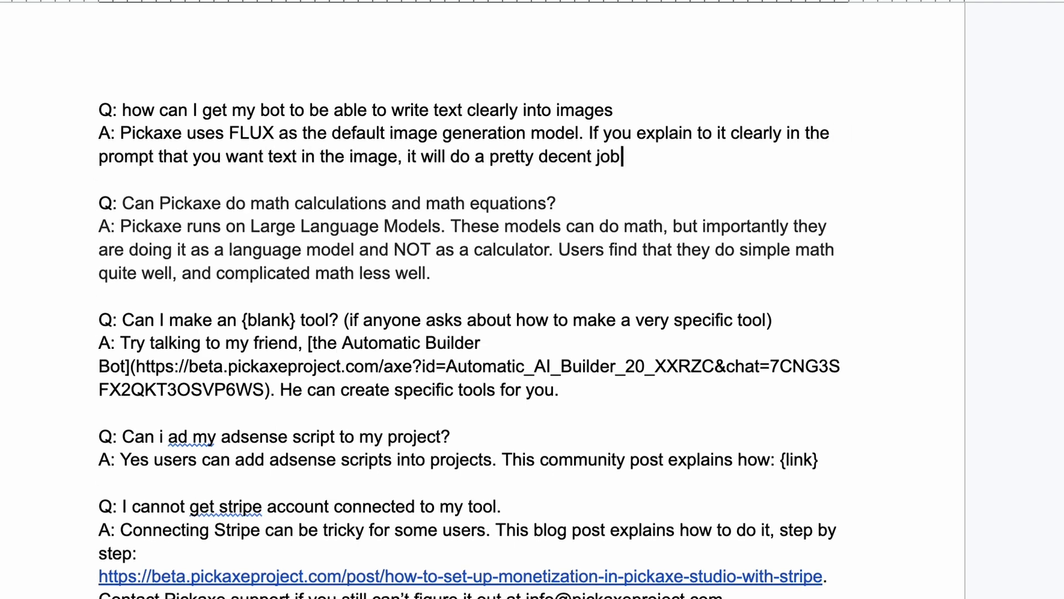
text(. However, it is not perfect. I)
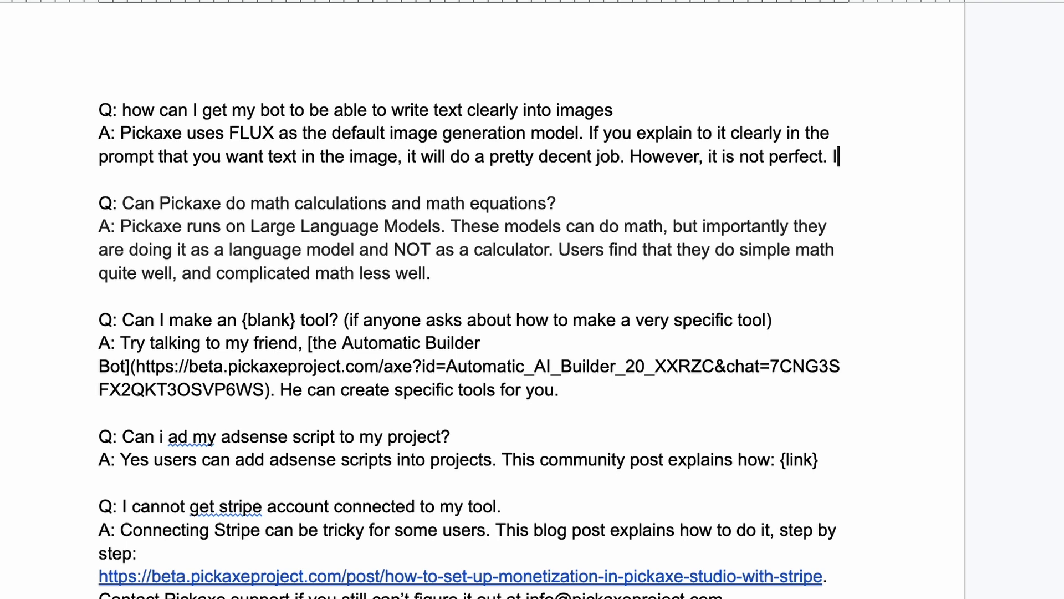
text(n the "Act" tab)
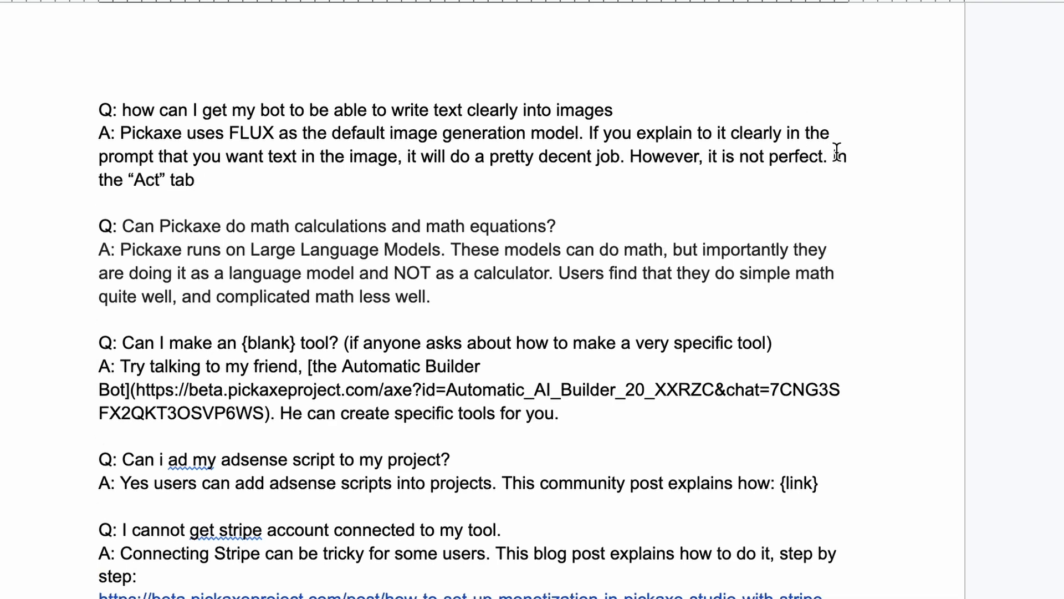
double_click(838, 153)
text(Additionally, in)
double_click(299, 180)
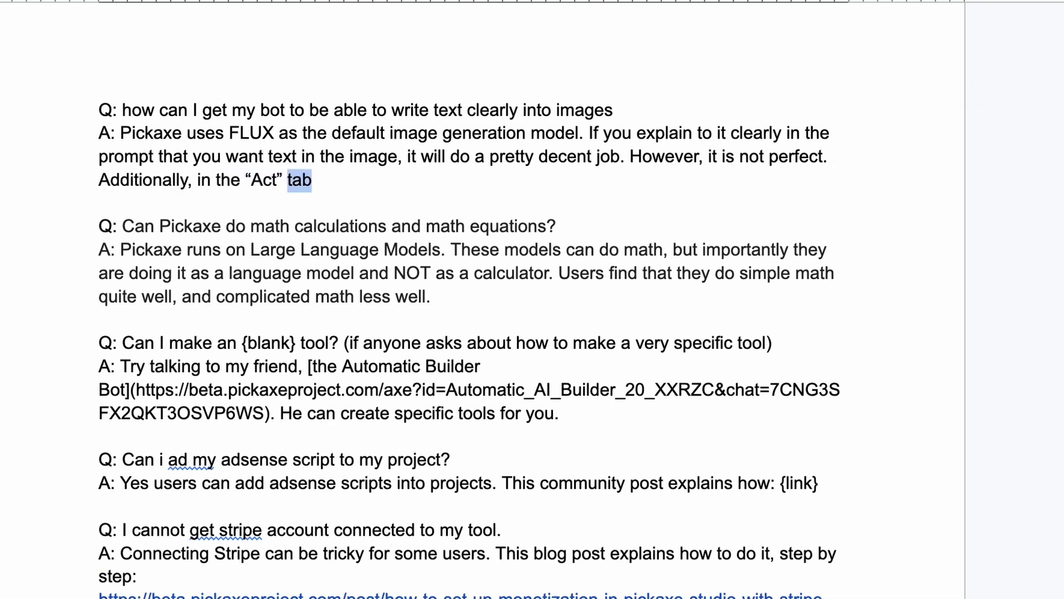
key(Right)
text(there is a meme generator action)
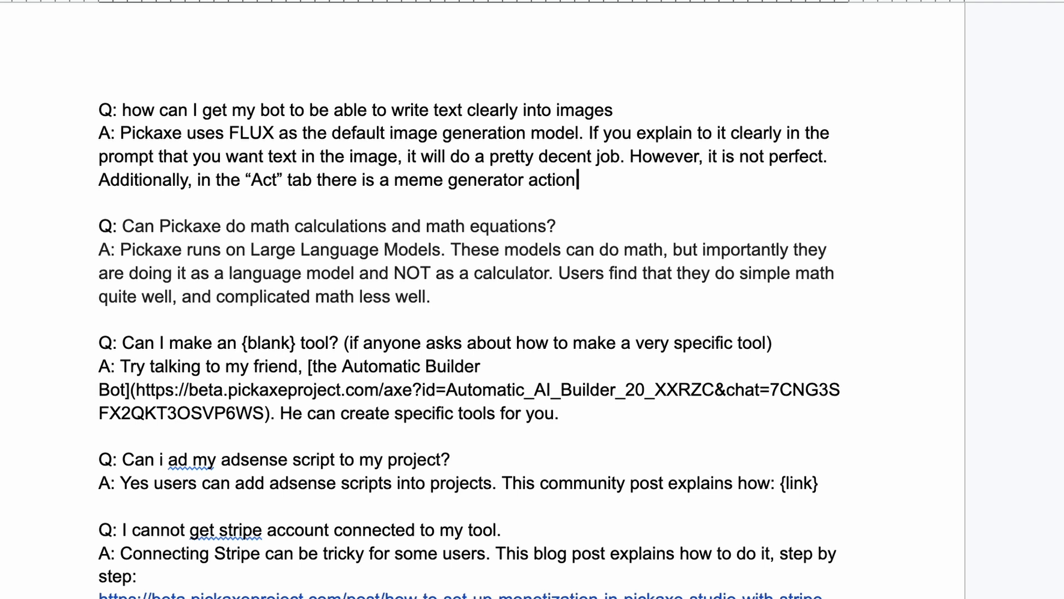
text(. You can connect thie action and it will )
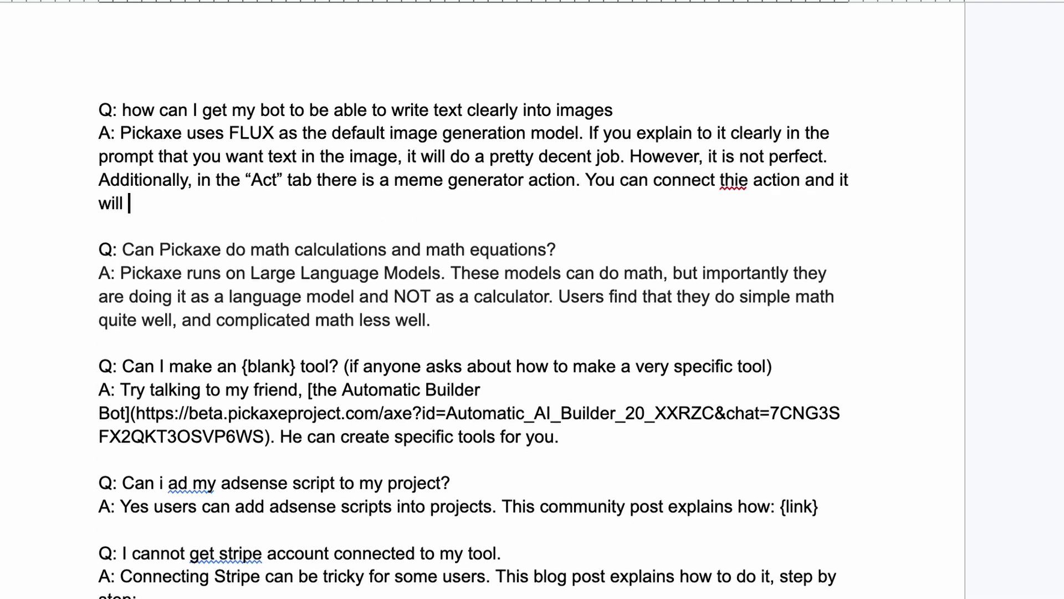
text(generate memes with perfect text on t)
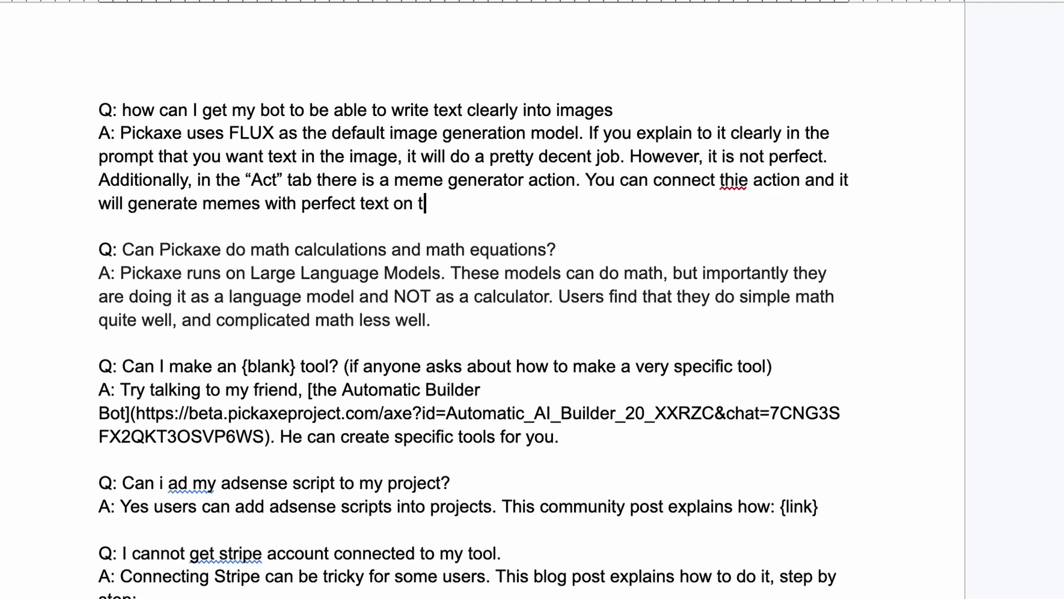
text(he top and bottom.)
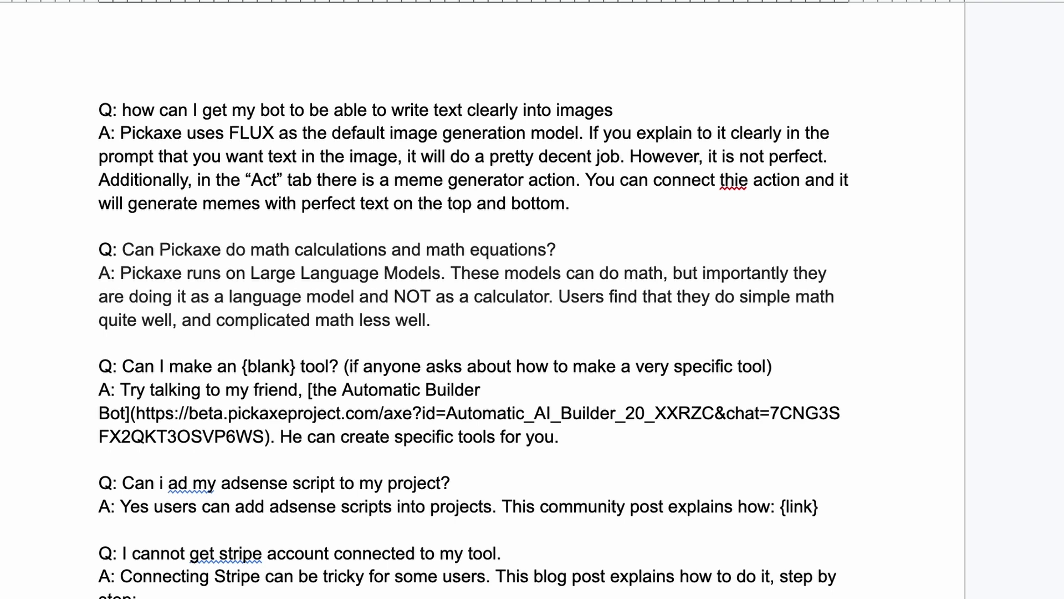
Step: Check the File menu's Download options without exporting, then review the new question and answer
key(alt+i)
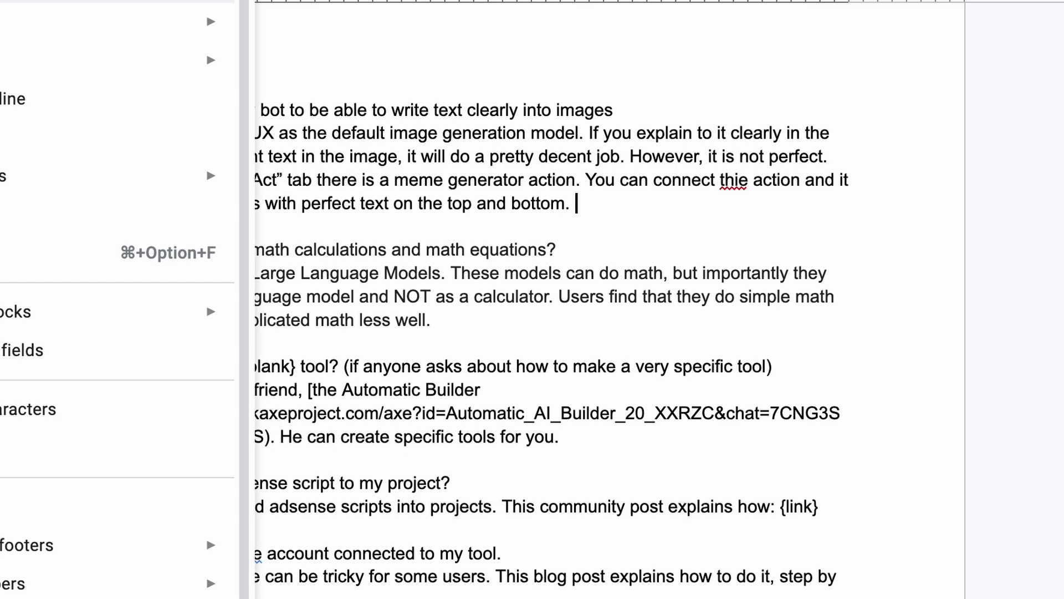
mouse_move(55, 157)
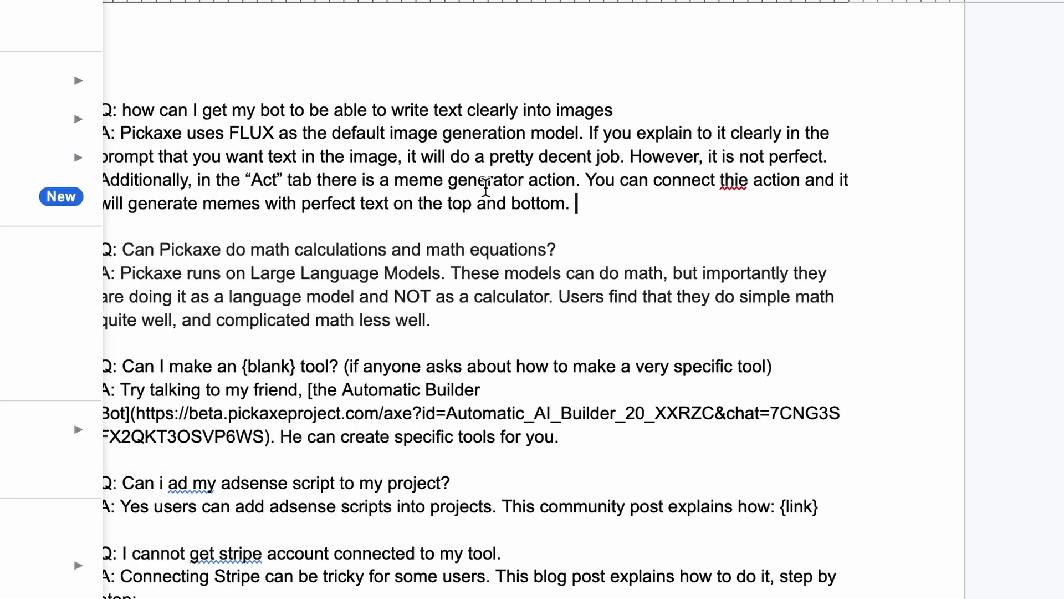
click(649, 211)
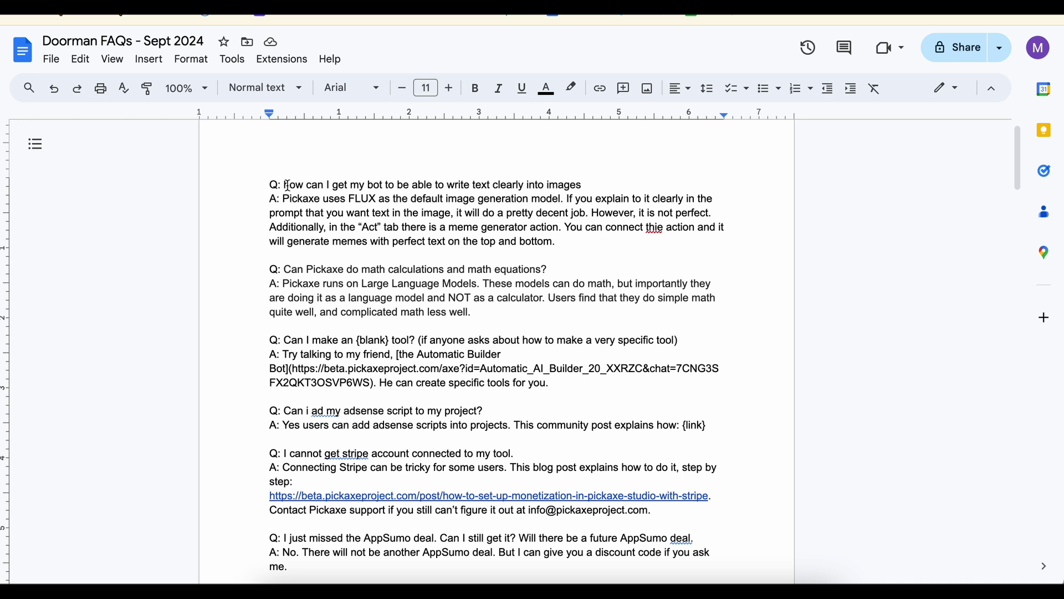
drag(290, 187, 464, 186)
triple_click(273, 208)
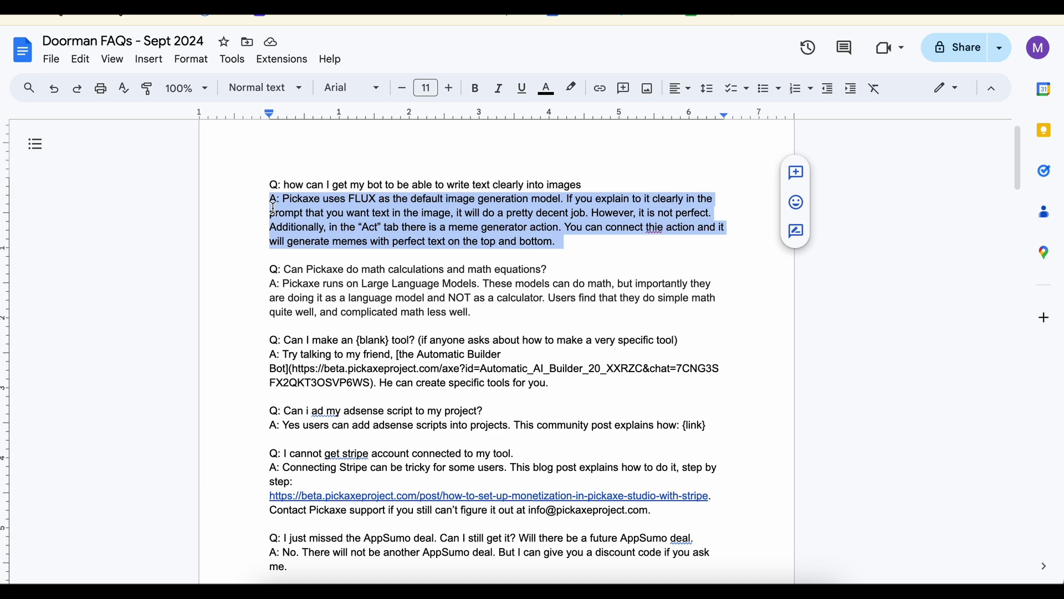
click(271, 184)
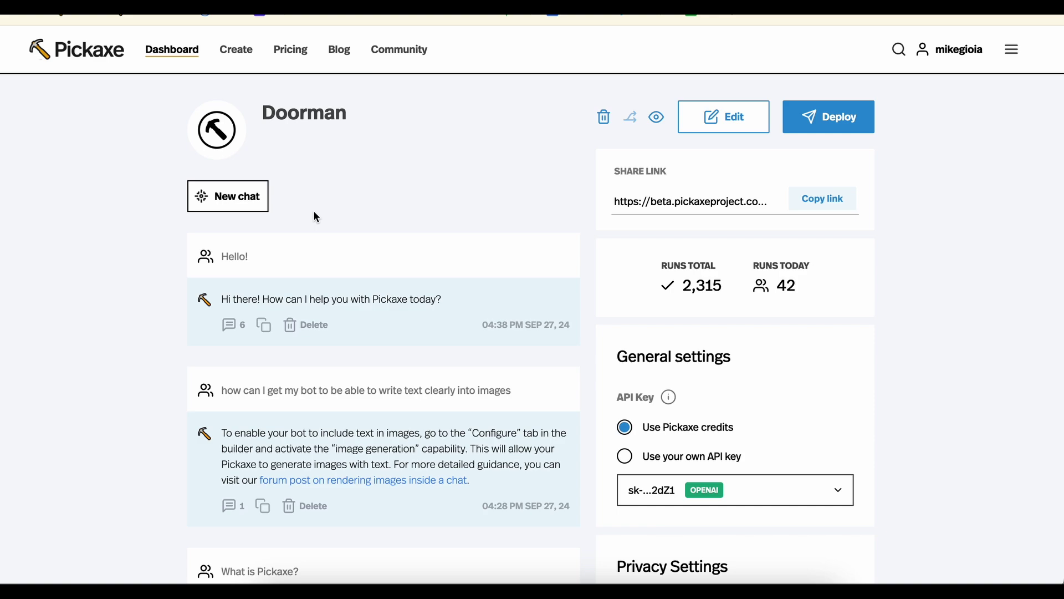
Step: In a new Doorman chat, ask the pasted text-in-images question ending with '?'
click(232, 197)
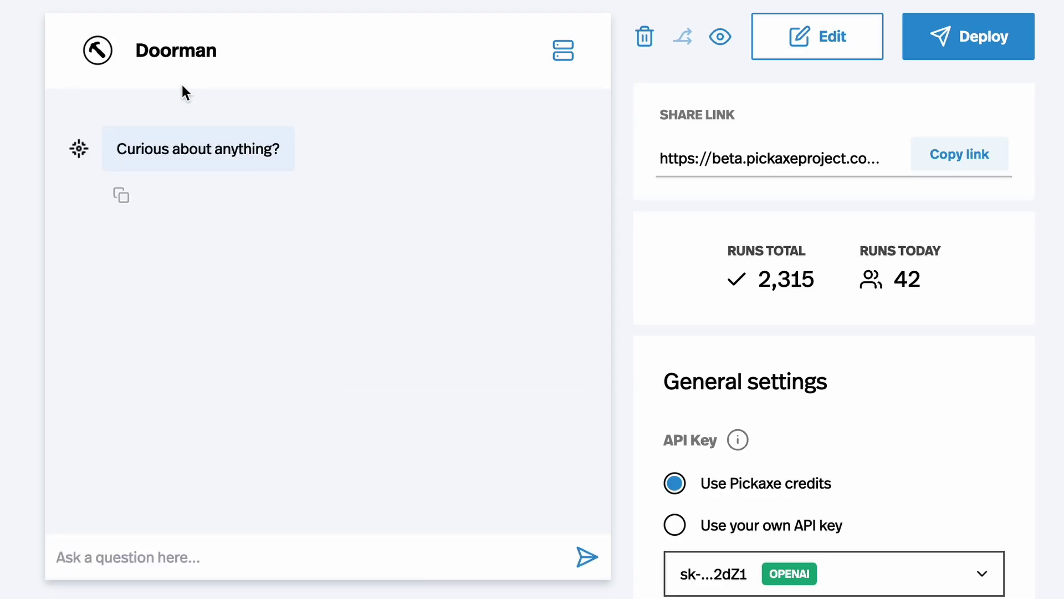
click(108, 550)
text(how can I get my bot to be able to write text clearly into images)
key(BackSpace)
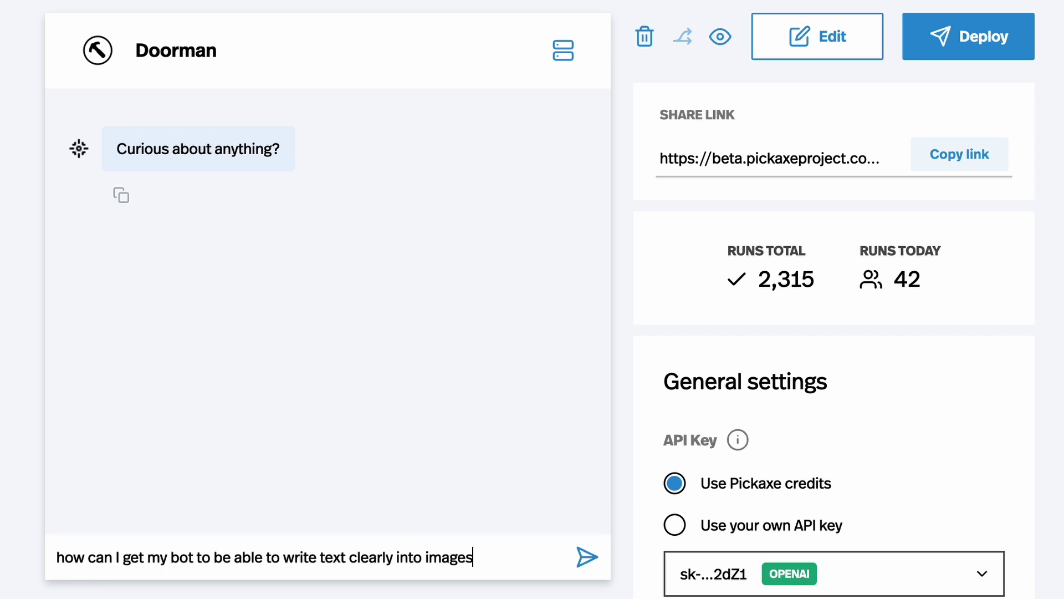
text(?)
key(Return)
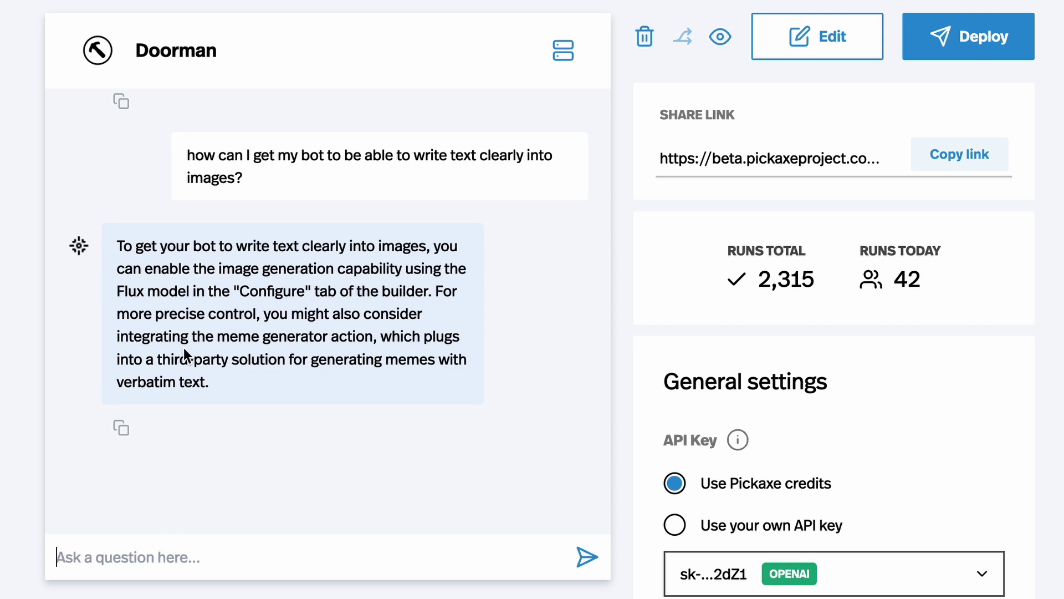
Step: Review the bot's reply, highlighting 'third' and 'meme generator action'
double_click(184, 351)
triple_click(155, 279)
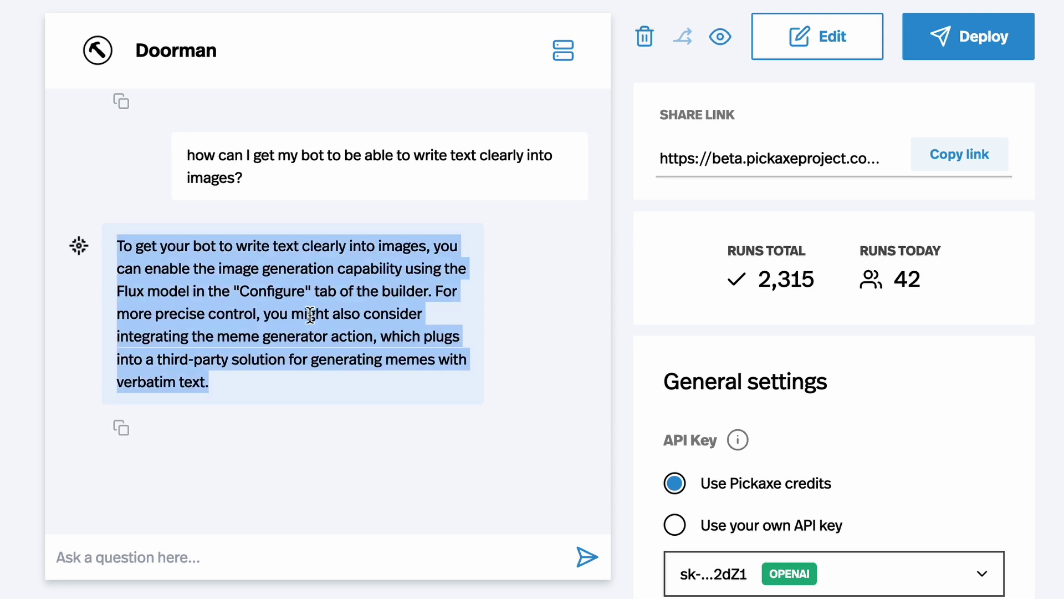
click(225, 332)
drag(218, 336, 373, 336)
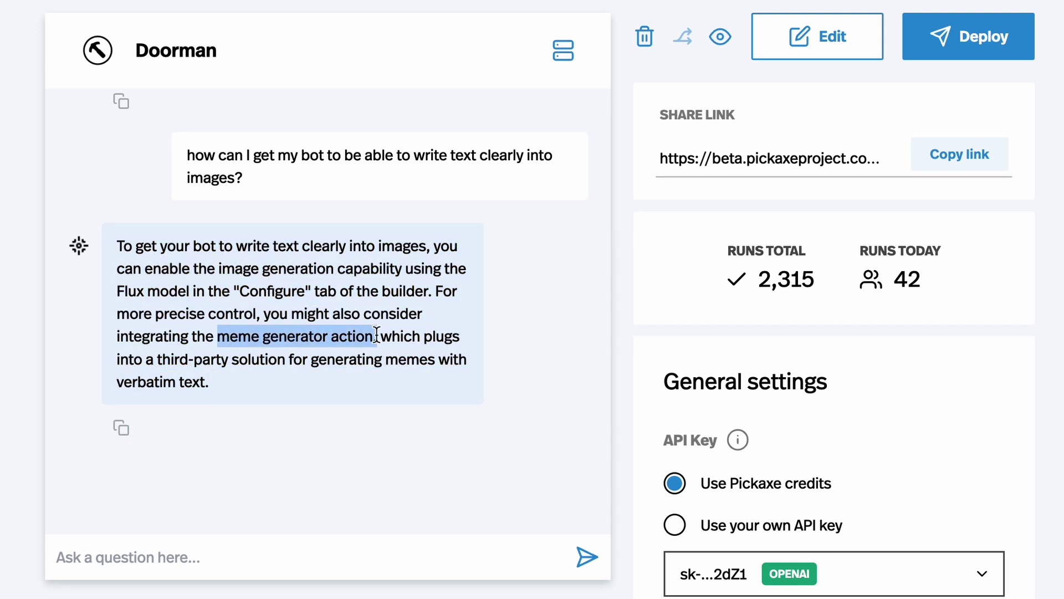
click(356, 343)
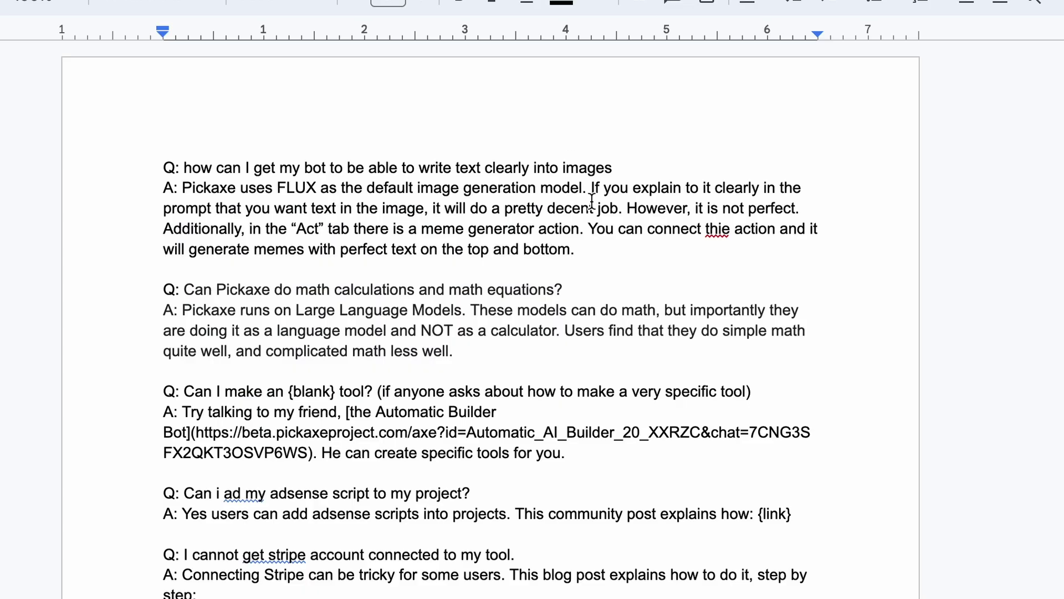
Step: Append 'Check out this {link} for more information.' after 'bottom.' in the text-in-images answer
click(591, 249)
text(Check out this)
text( {link})
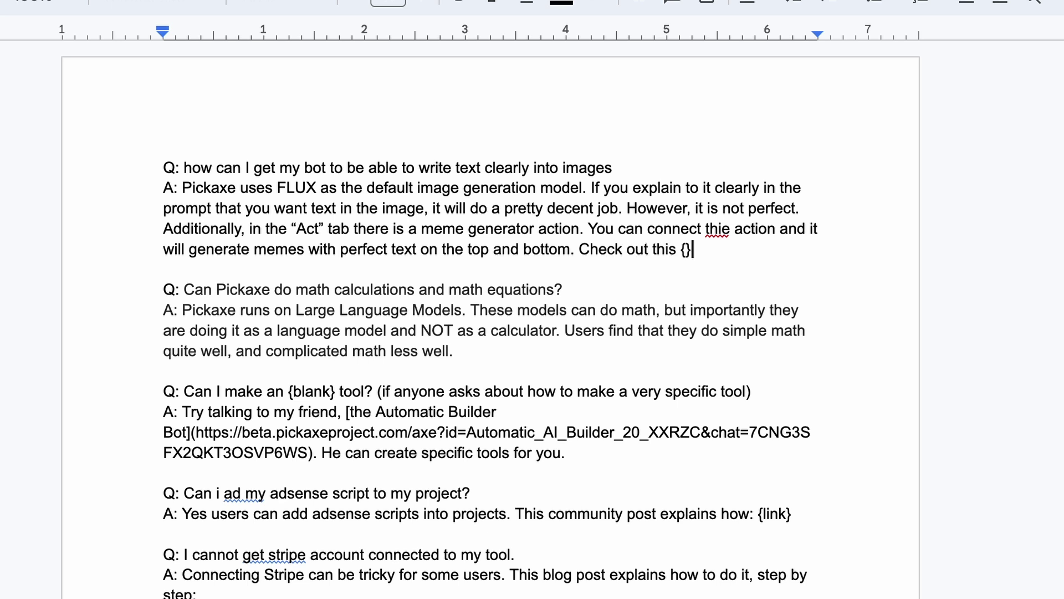
key(BackSpace)
text(link} for more information.)
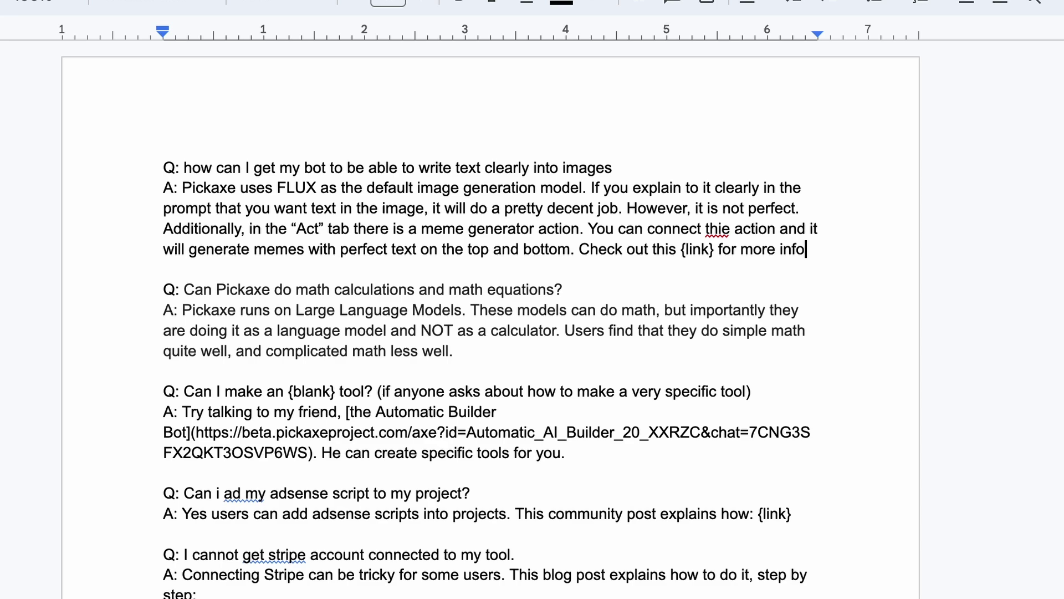